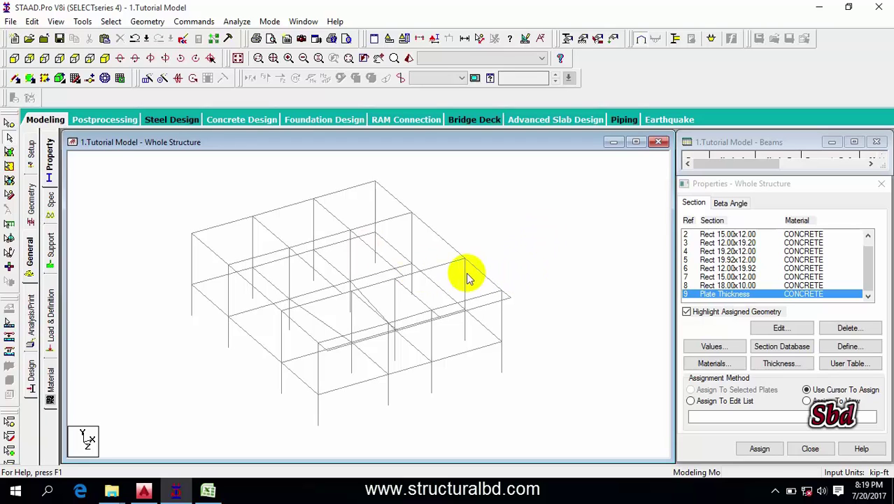
# - Select the Rect 15.00x12.00 concrete section with reference number 7 in the section list
pyautogui.moveTo(495, 273); pyautogui.dragTo(466, 268, button='middle')
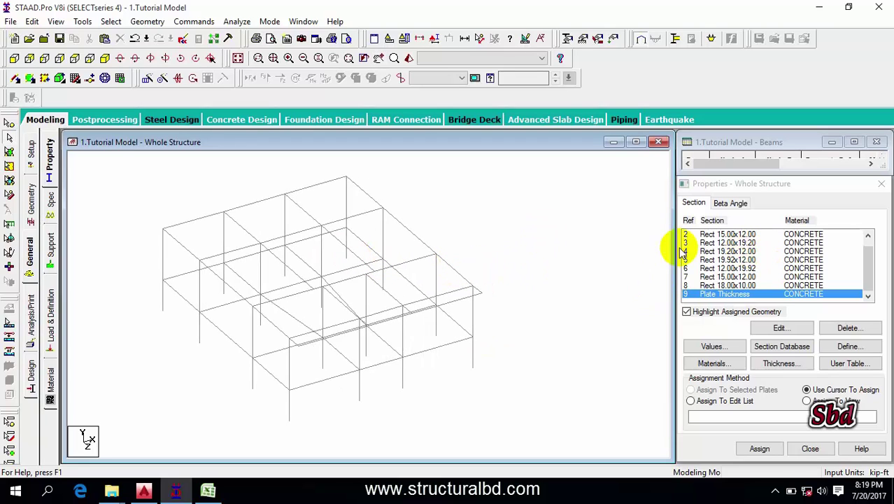
pyautogui.moveTo(314, 248); pyautogui.dragTo(327, 257, button='middle')
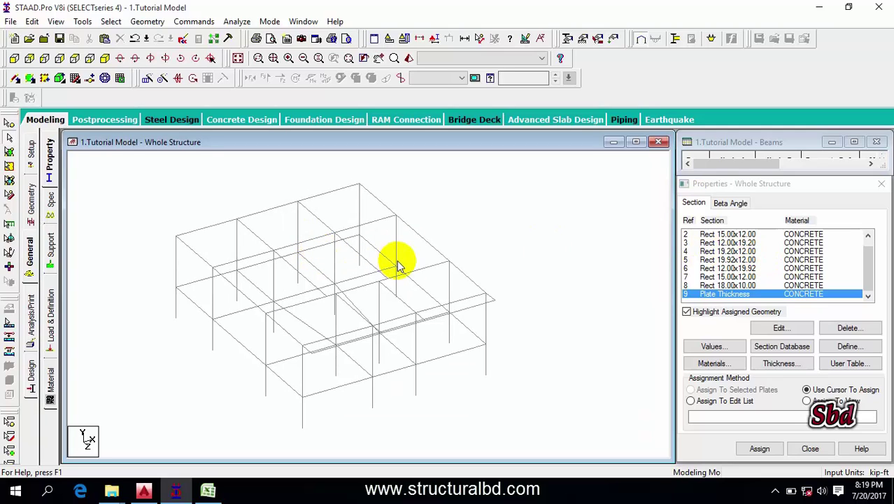
pyautogui.scroll(1, 728, 255)
pyautogui.click(728, 242)
pyautogui.click(731, 277)
pyautogui.scroll(-1, 734, 279)
pyautogui.click(734, 284)
pyautogui.click(735, 277)
pyautogui.click(607, 264)
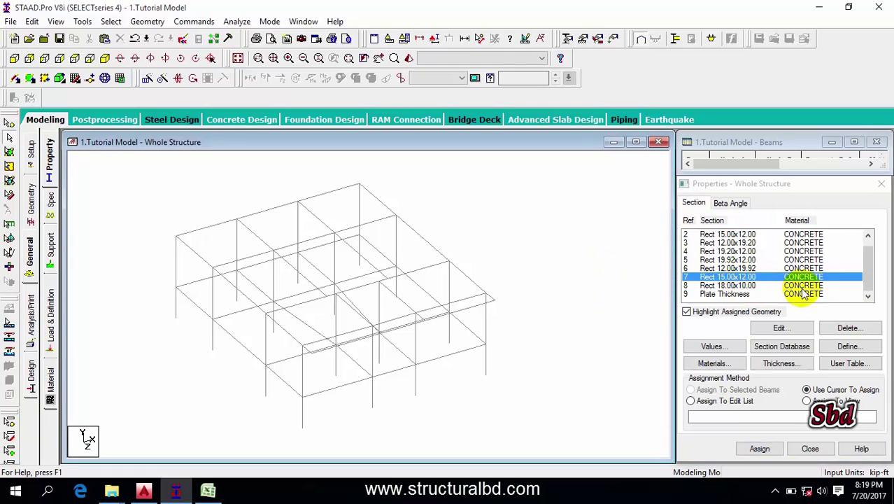
pyautogui.click(350, 360)
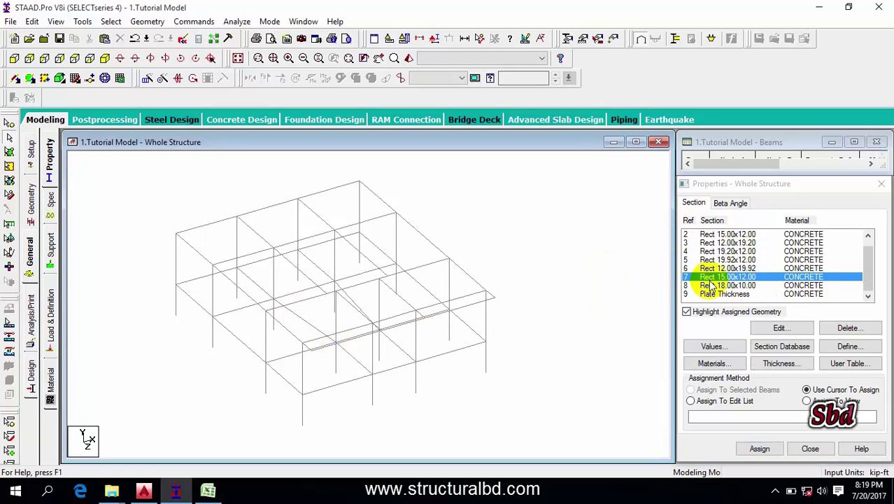
# - Check the grade beam size noted above the beam layout in the AutoCAD drawing, and return to STAAD.Pro
pyautogui.click(145, 492)
pyautogui.scroll(4, 589, 269)
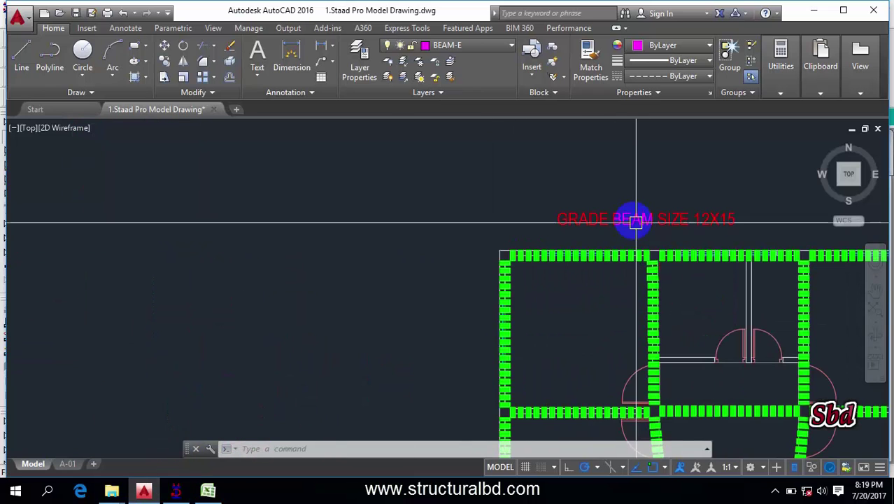
pyautogui.scroll(-4, 742, 240)
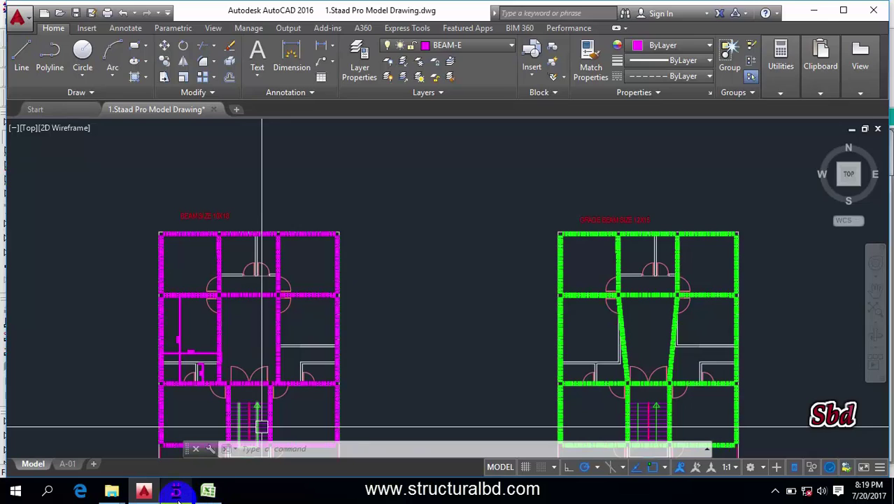
pyautogui.click(176, 492)
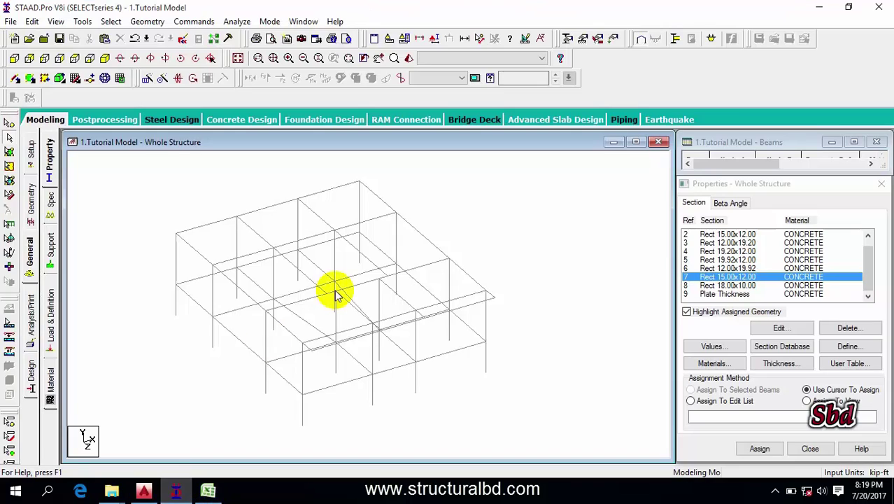
# - Select all grade-level beams in the front view, decline the auto save, and assign the Rect 15.00x12.00 section to them
pyautogui.click(13, 61)
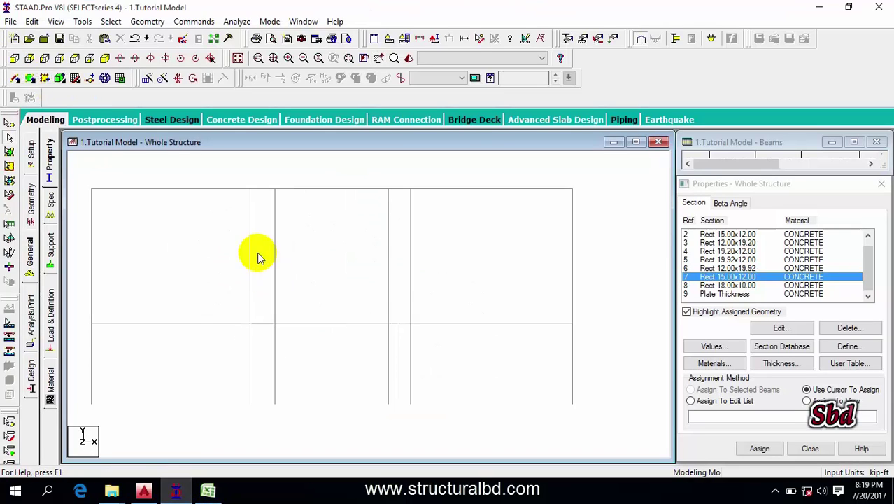
pyautogui.click(9, 140)
pyautogui.moveTo(118, 306); pyautogui.dragTo(570, 326)
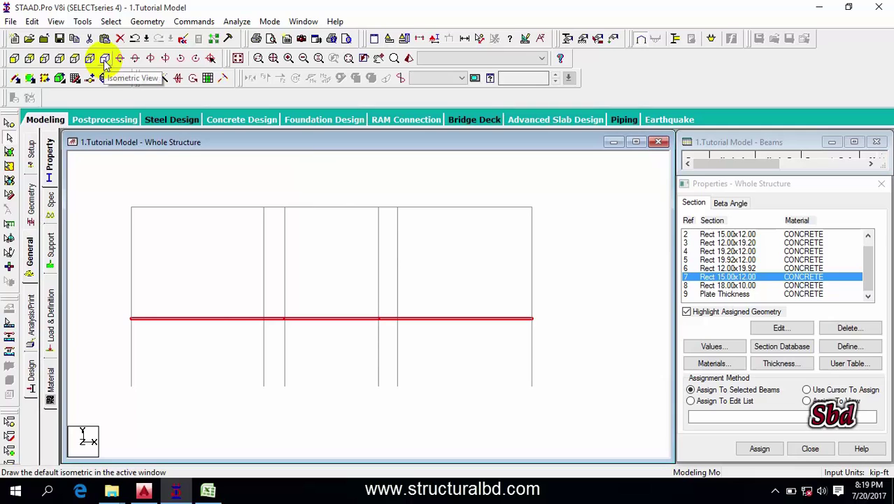
pyautogui.click(105, 60)
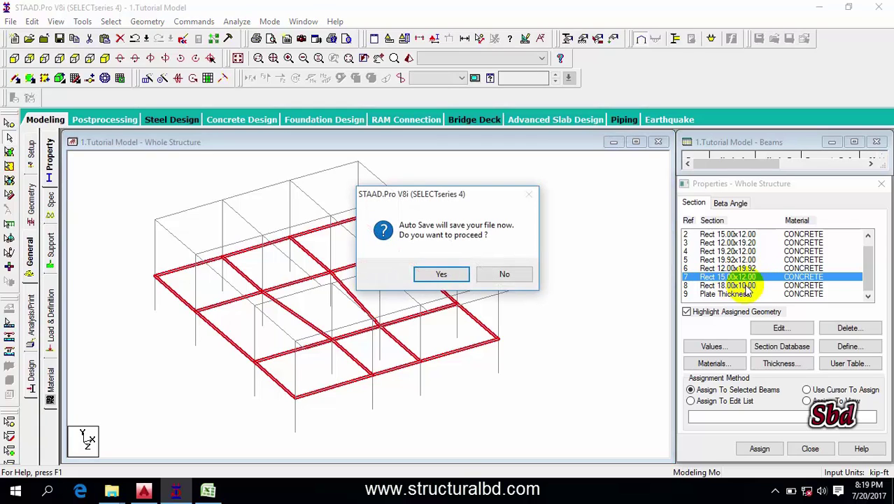
pyautogui.click(505, 272)
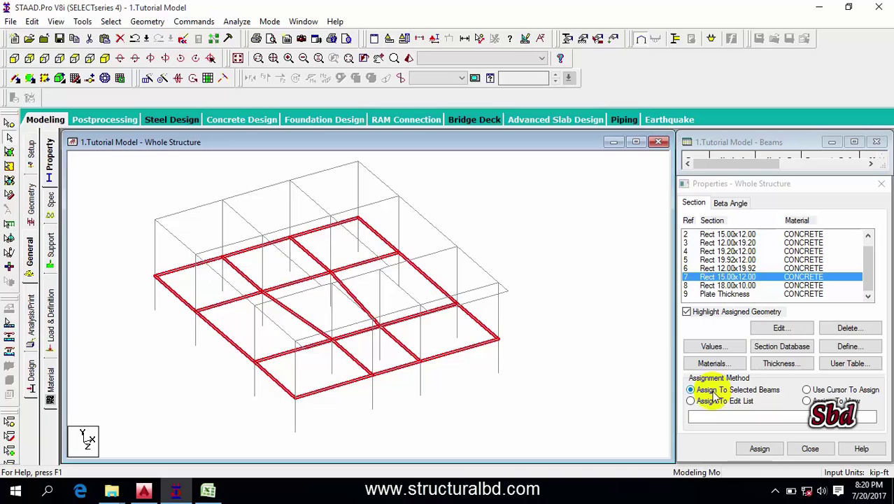
pyautogui.click(761, 449)
pyautogui.click(796, 354)
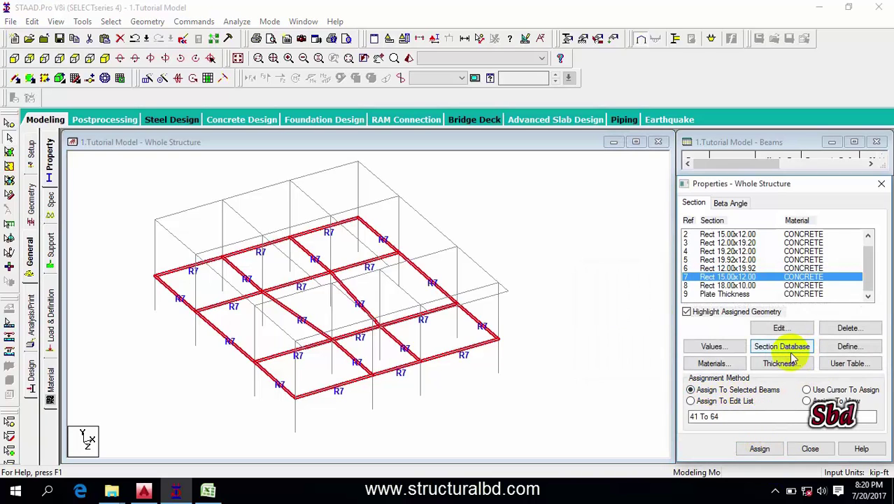
pyautogui.click(156, 200)
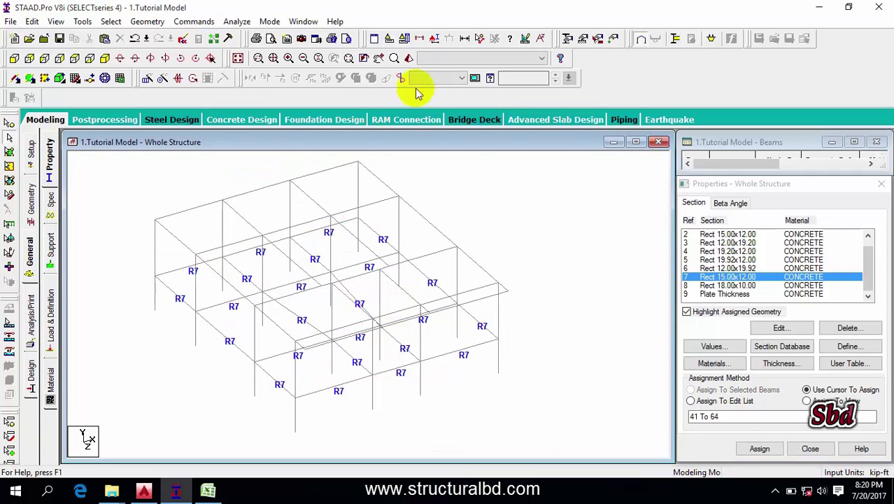
# - Inspect the assigned grade beams in the 3D rendered view and close it
pyautogui.click(409, 59)
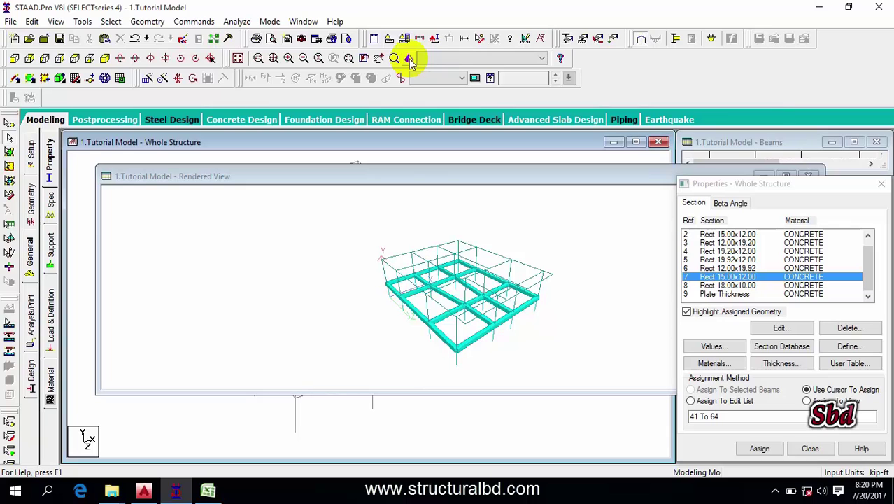
pyautogui.doubleClick(423, 175)
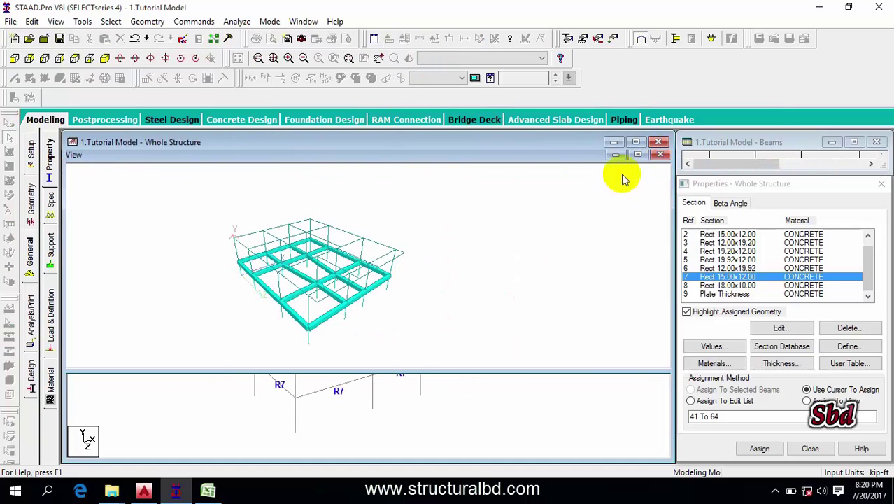
pyautogui.click(660, 154)
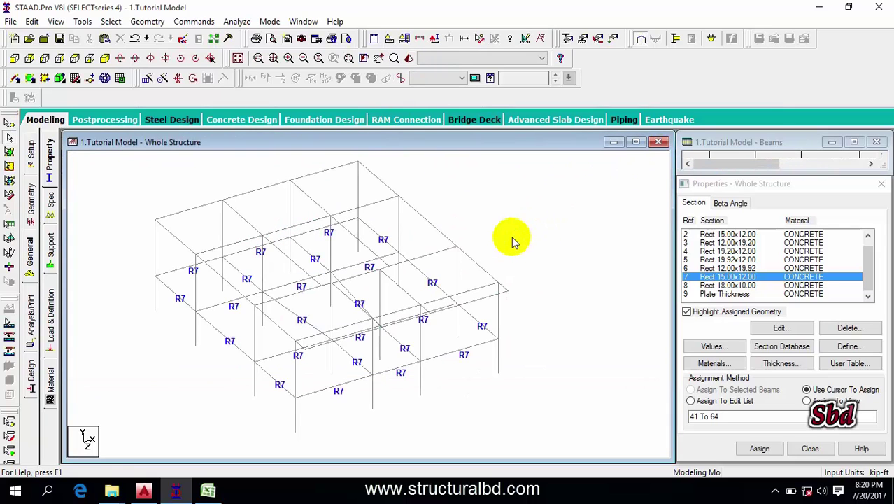
# - Set the 3D sections display of the structure diagram to Full Sections
pyautogui.click(435, 39)
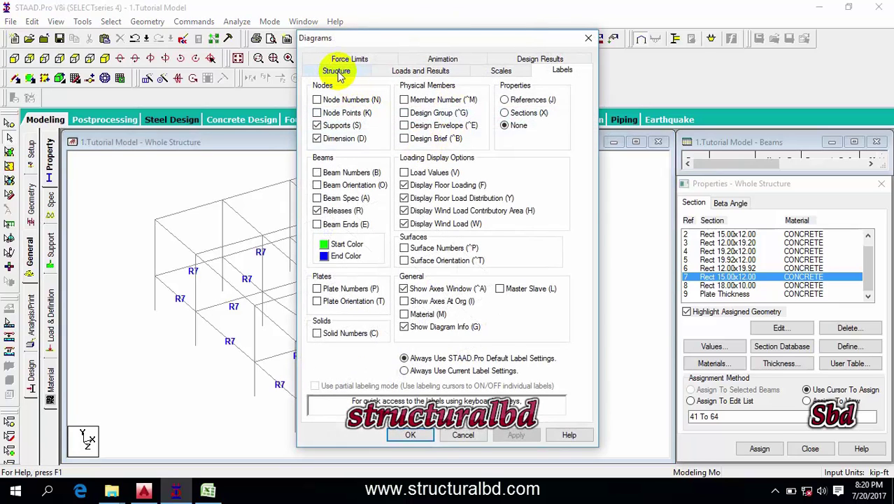
pyautogui.click(336, 71)
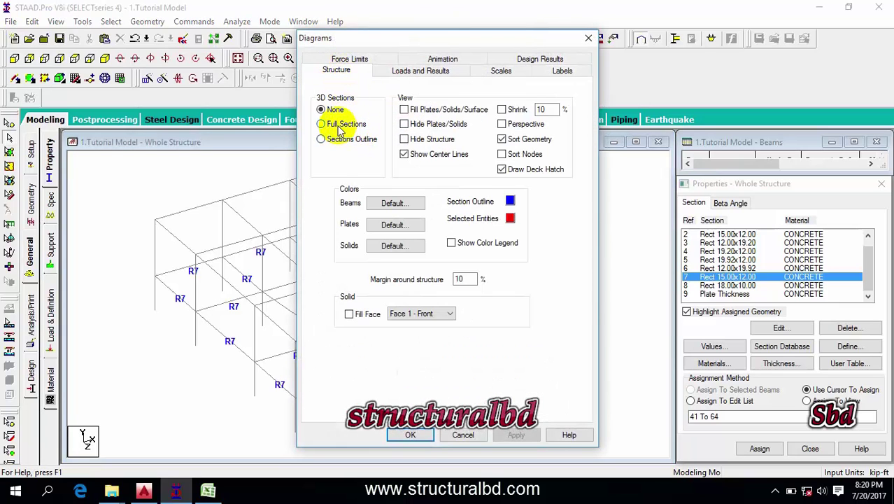
pyautogui.click(345, 125)
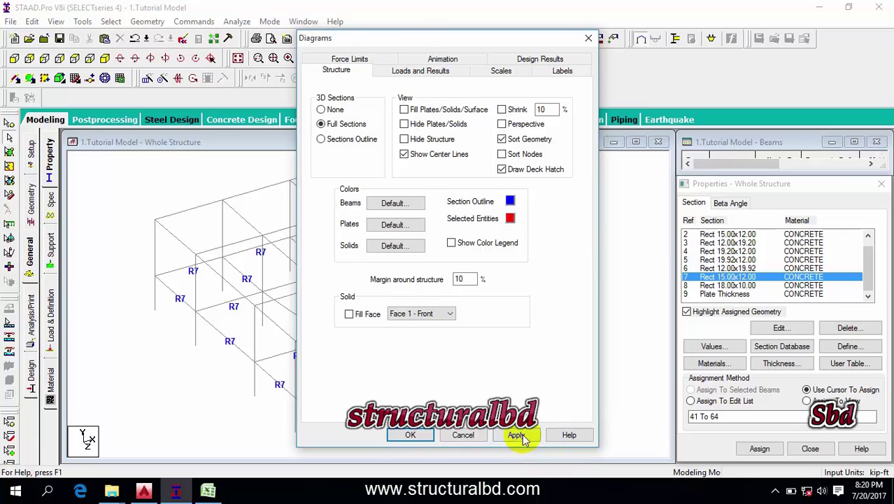
pyautogui.click(516, 435)
pyautogui.click(414, 435)
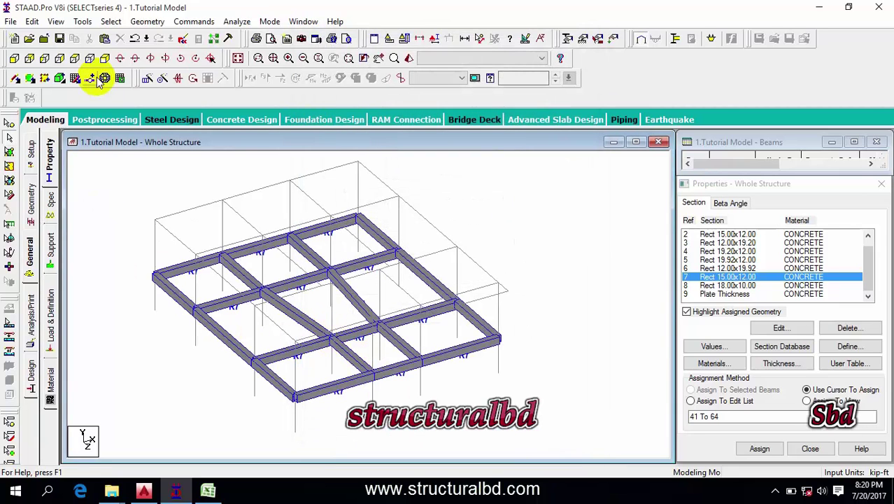
pyautogui.scroll(2, 142, 229)
pyautogui.scroll(-1, 133, 188)
# - Select all upper floor-level beams in the front view and assign the Rect 18.00x10.00 section to them
pyautogui.click(750, 287)
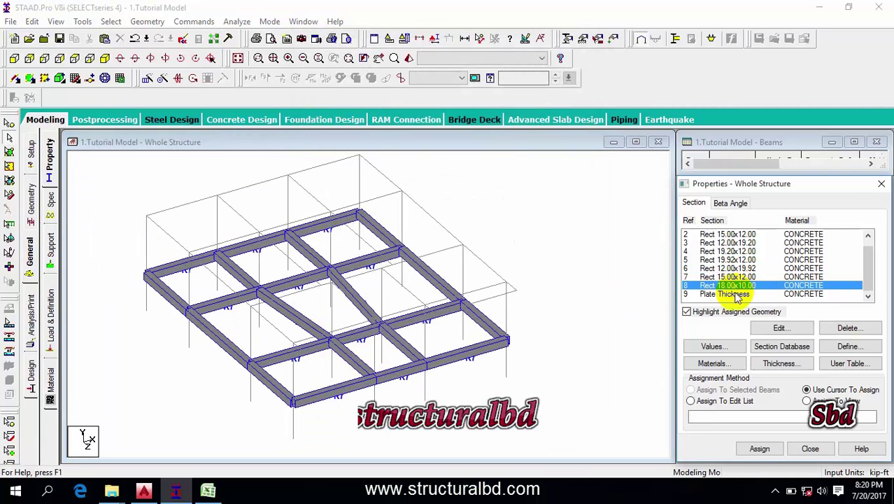
pyautogui.click(13, 59)
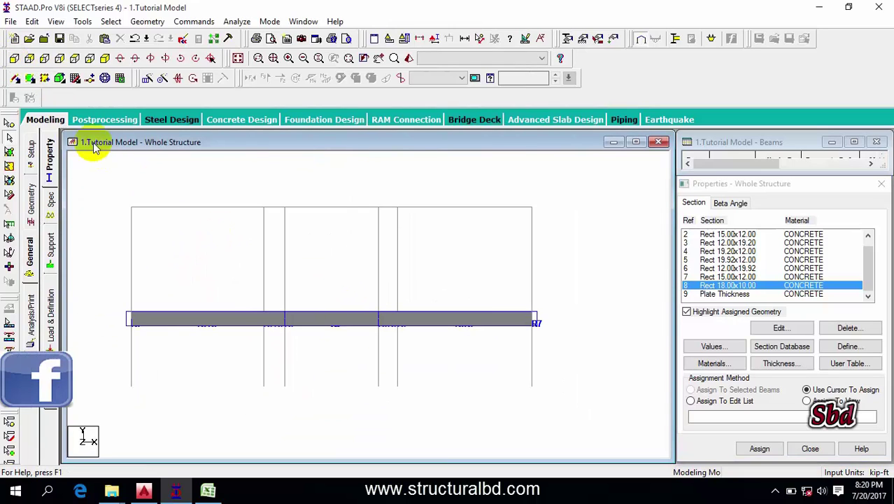
pyautogui.moveTo(111, 191); pyautogui.dragTo(573, 216)
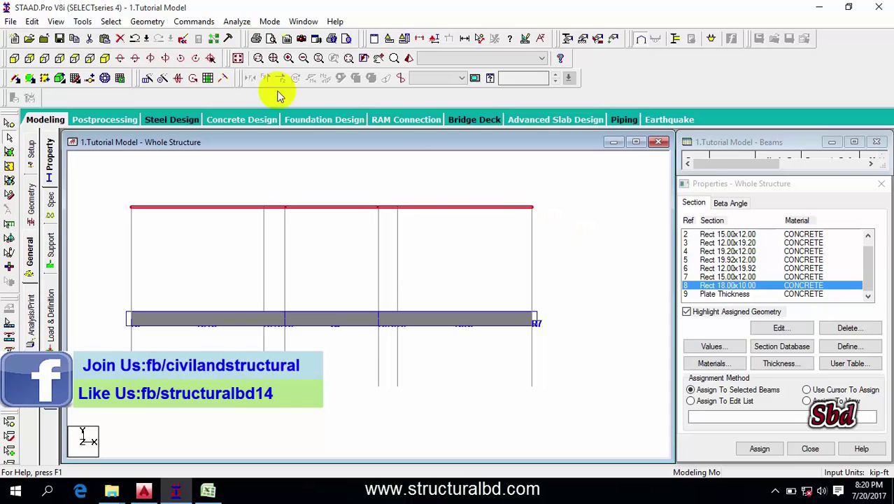
pyautogui.click(105, 58)
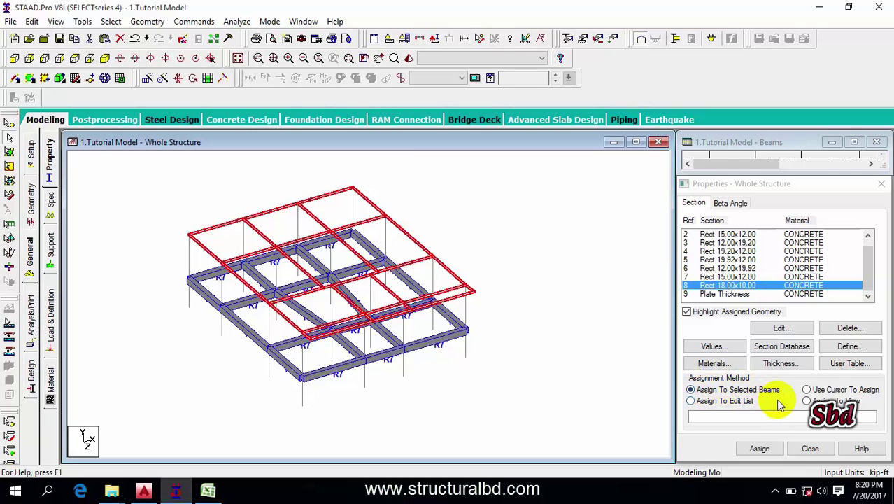
pyautogui.click(760, 449)
pyautogui.click(794, 354)
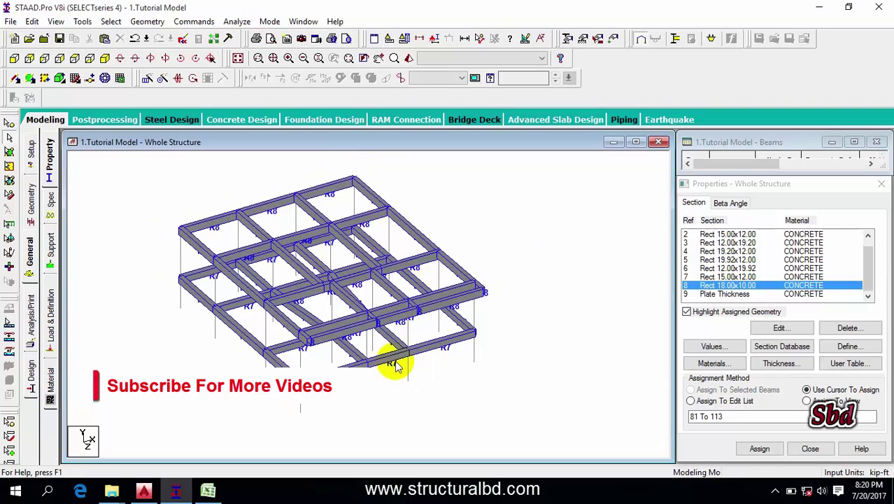
# - Choose the Rect 12.00x15.00 section and locate the 12x15 columns on the AutoCAD floor plan, returning to STAAD.Pro
pyautogui.scroll(1, 740, 252)
pyautogui.click(739, 235)
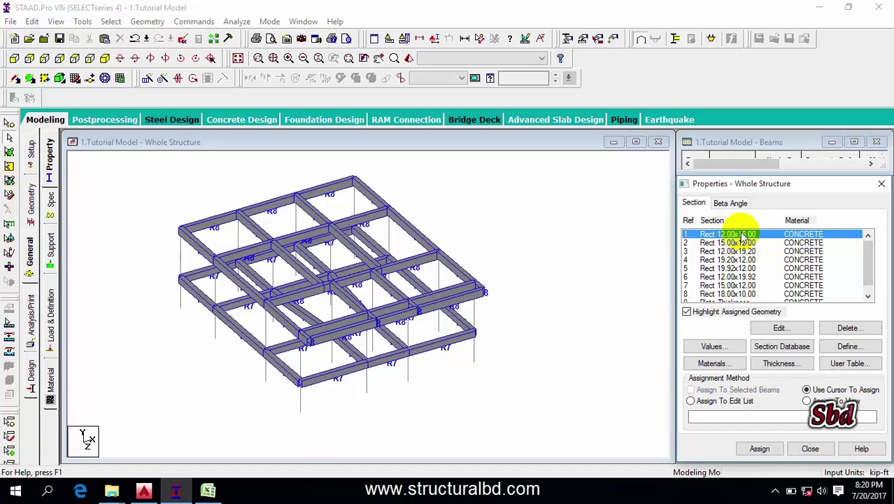
pyautogui.click(143, 490)
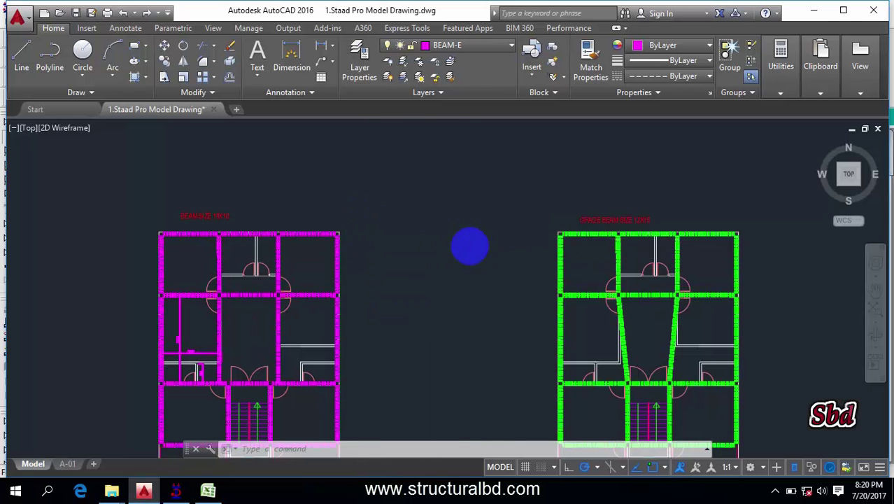
pyautogui.scroll(-4, 470, 246)
pyautogui.moveTo(219, 260); pyautogui.dragTo(297, 319, button='middle')
pyautogui.scroll(6, 303, 228)
pyautogui.moveTo(309, 352); pyautogui.dragTo(296, 282, button='middle')
pyautogui.scroll(4, 313, 361)
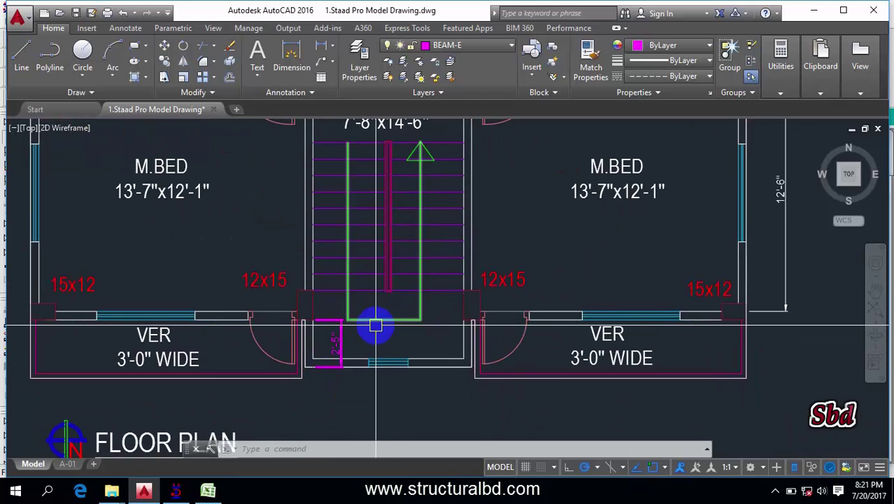
pyautogui.scroll(-3, 456, 314)
pyautogui.click(176, 490)
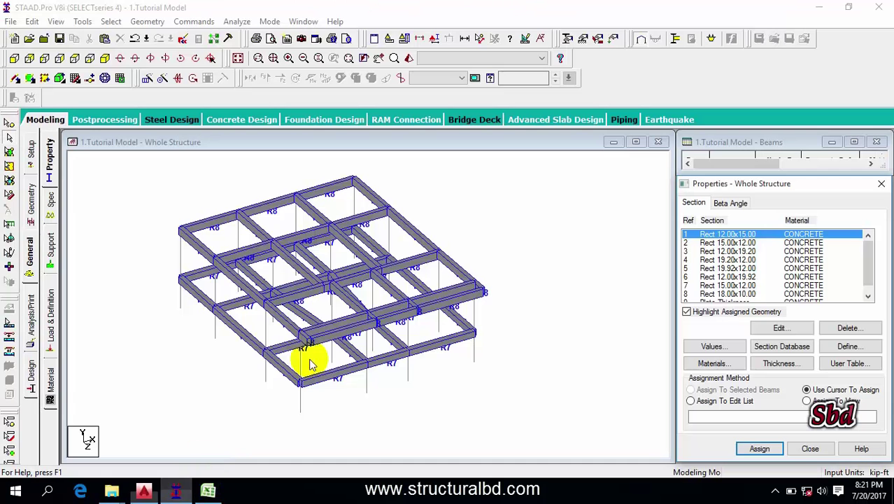
# - Select the two columns at the front of the stair in the plan view and assign the Rect 12.00x15.00 section to them
pyautogui.click(192, 238)
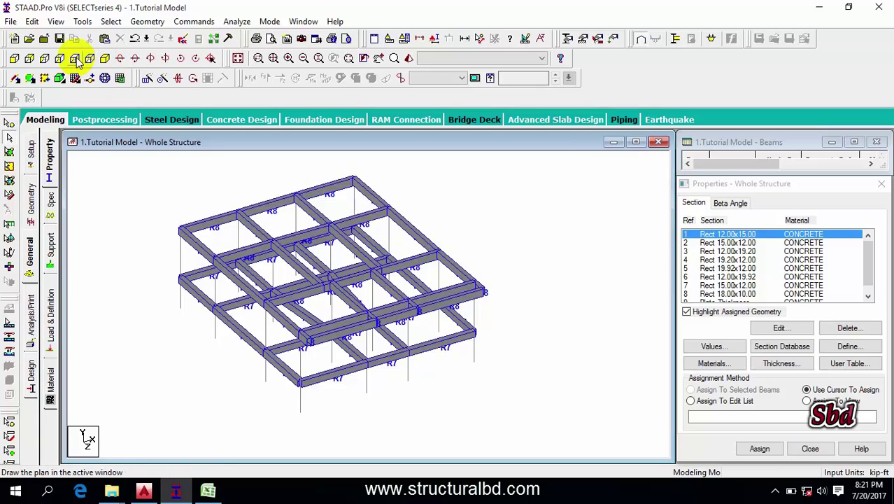
pyautogui.click(74, 59)
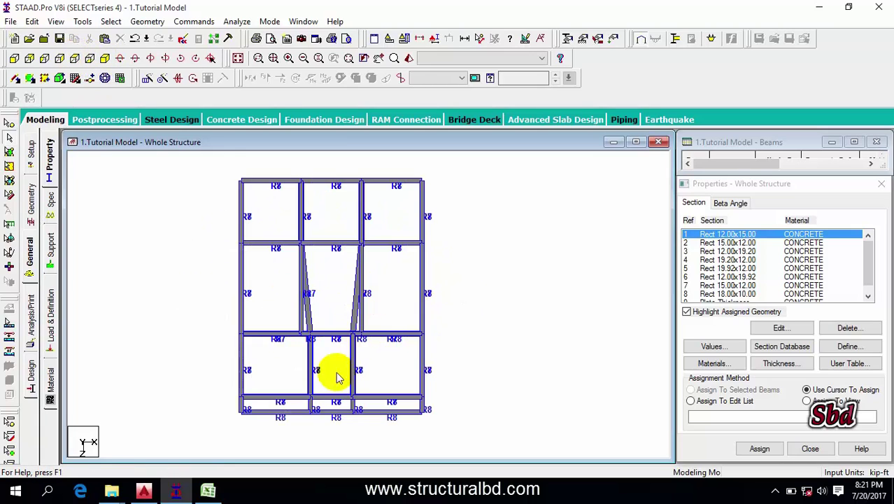
pyautogui.scroll(3, 311, 346)
pyautogui.moveTo(284, 382); pyautogui.dragTo(284, 369, button='middle')
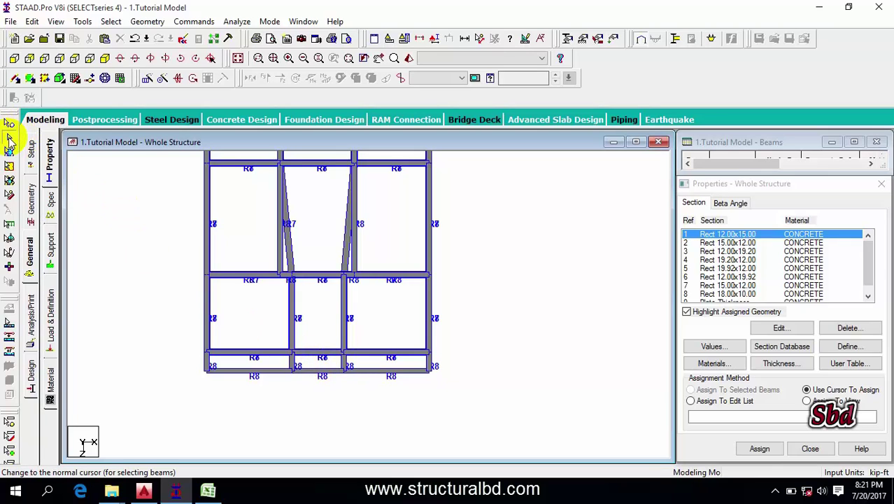
pyautogui.scroll(3, 284, 367)
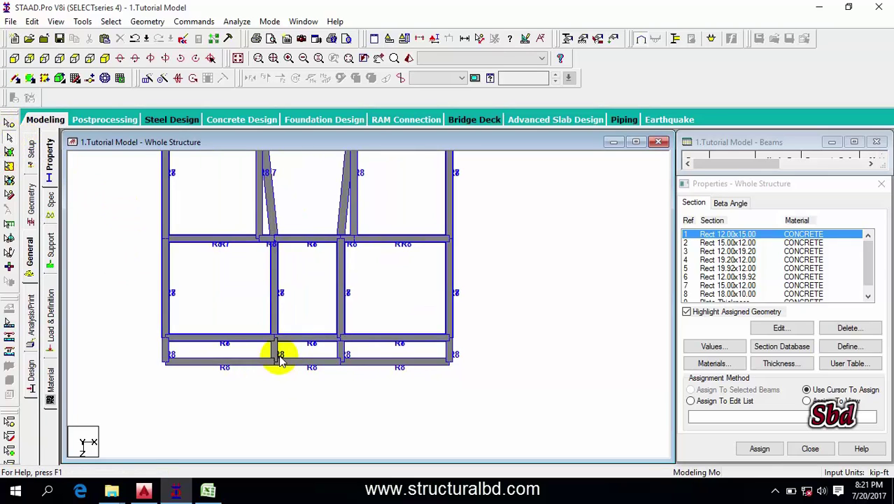
pyautogui.moveTo(314, 385); pyautogui.dragTo(325, 302, button='middle')
pyautogui.scroll(3, 319, 336)
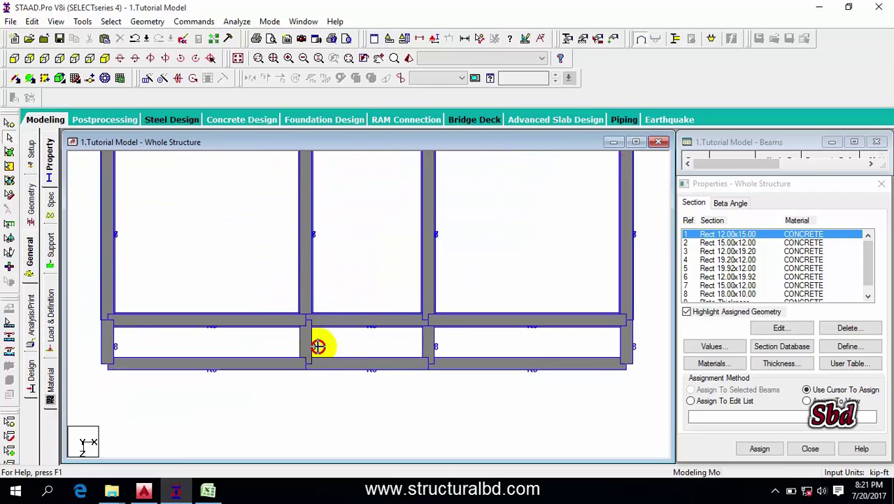
pyautogui.click(313, 329)
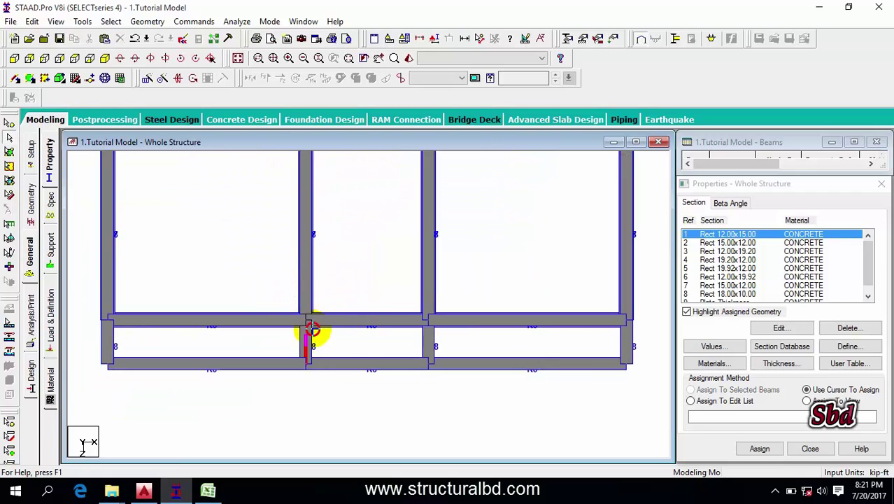
pyautogui.click(356, 279)
pyautogui.scroll(-2, 304, 315)
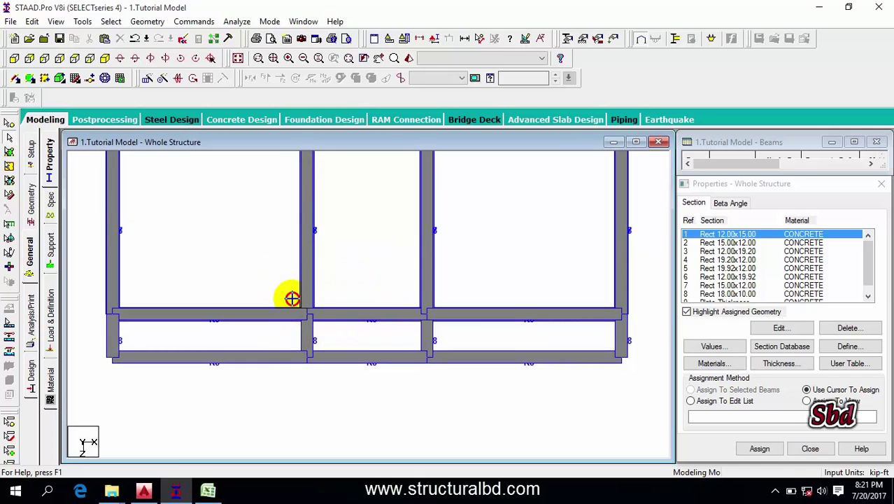
pyautogui.moveTo(327, 326); pyautogui.dragTo(327, 327)
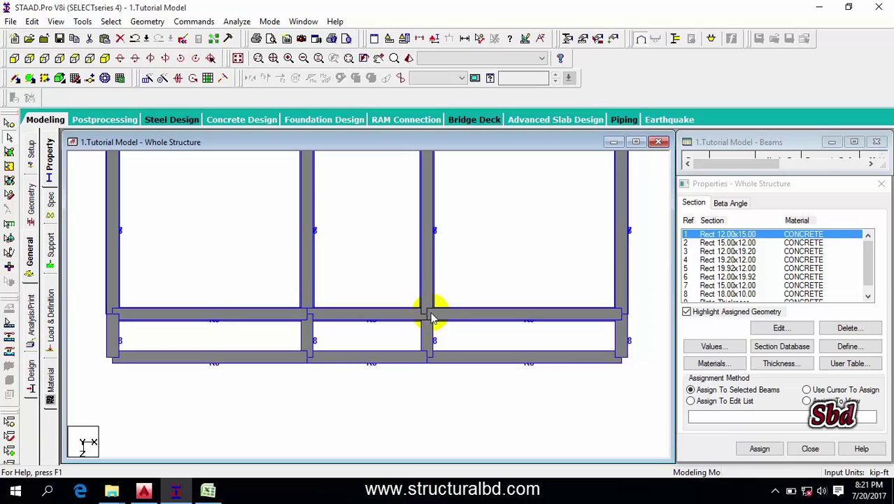
pyautogui.click(108, 60)
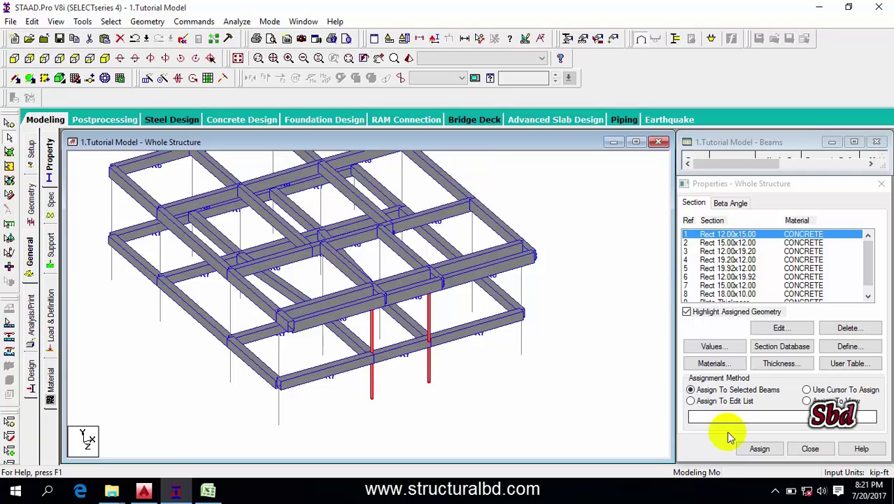
pyautogui.click(760, 449)
pyautogui.click(795, 355)
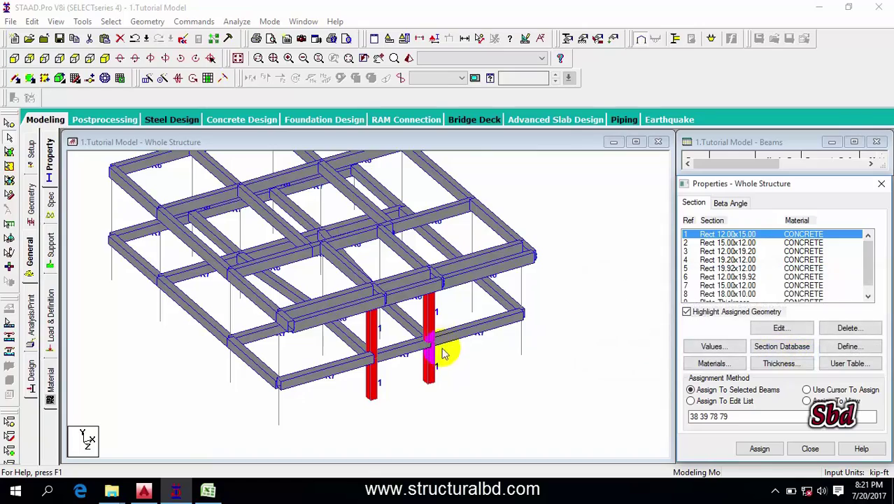
# - Compare the orientation of the assigned stair-front columns with the 12x15 columns on the AutoCAD floor plan, returning to STAAD.Pro
pyautogui.scroll(5, 440, 313)
pyautogui.scroll(2, 409, 373)
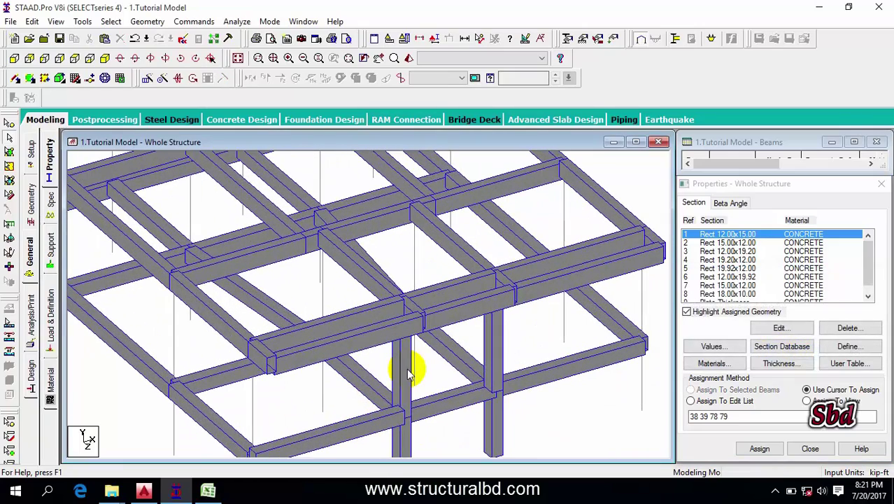
pyautogui.click(144, 490)
pyautogui.scroll(5, 325, 314)
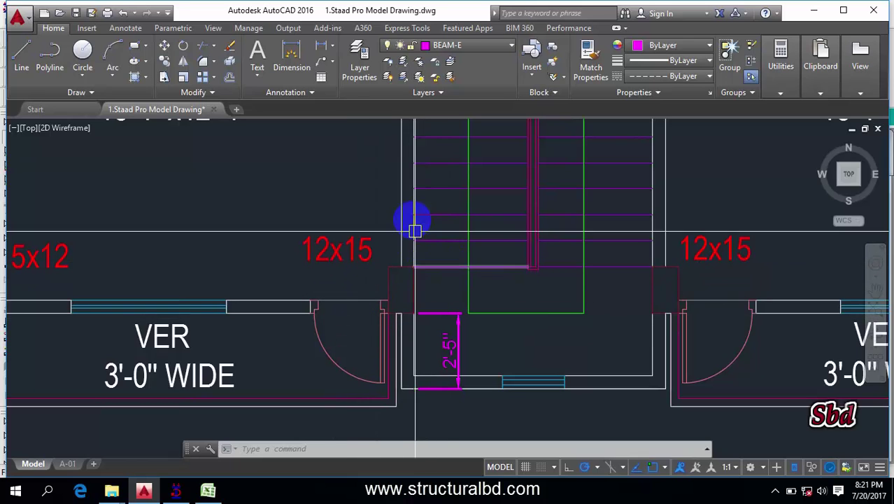
pyautogui.click(184, 492)
pyautogui.scroll(3, 405, 330)
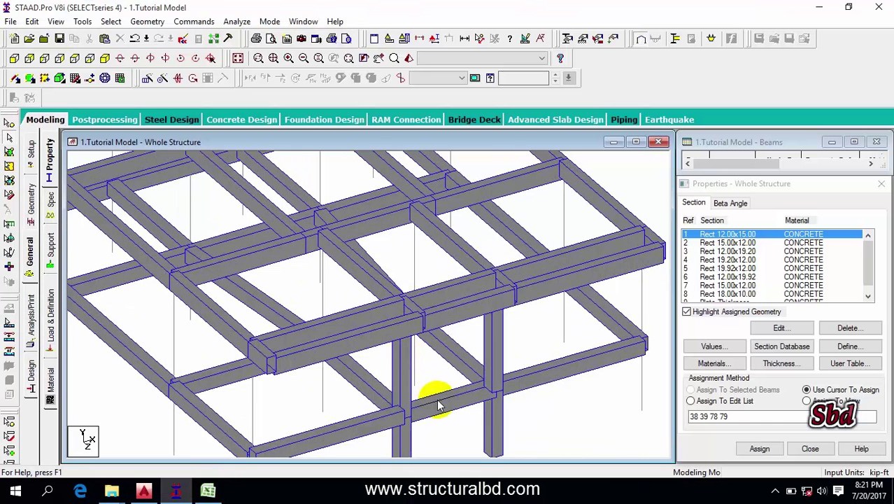
pyautogui.scroll(-5, 494, 394)
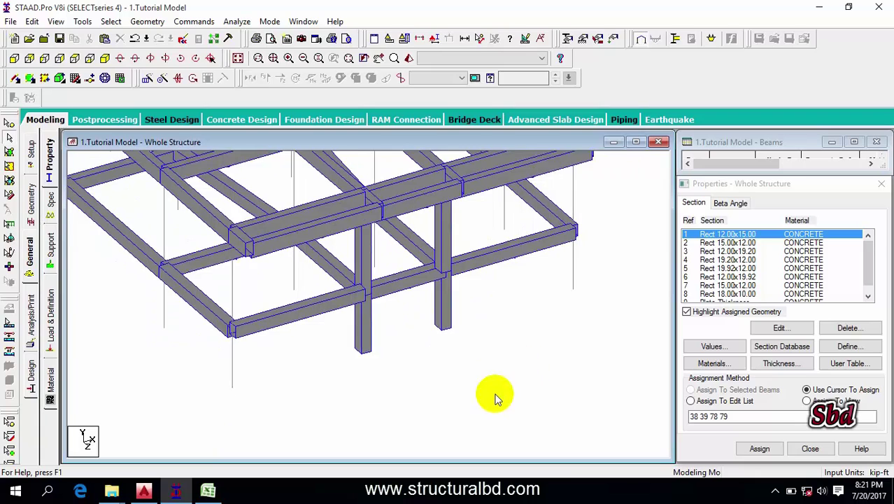
# - Show the model in plan, choose the Rect 15.00x12.00 section and locate the 15x12 columns on the AutoCAD floor plan, returning to STAAD.Pro
pyautogui.click(75, 61)
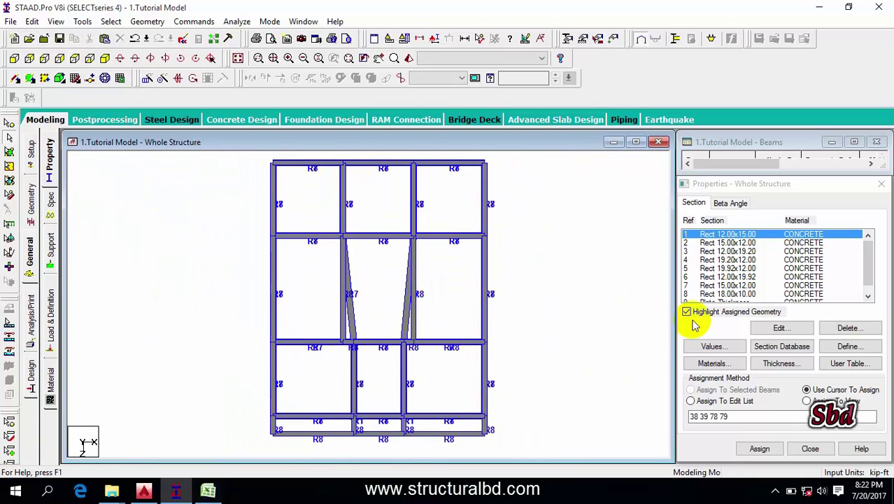
pyautogui.click(731, 243)
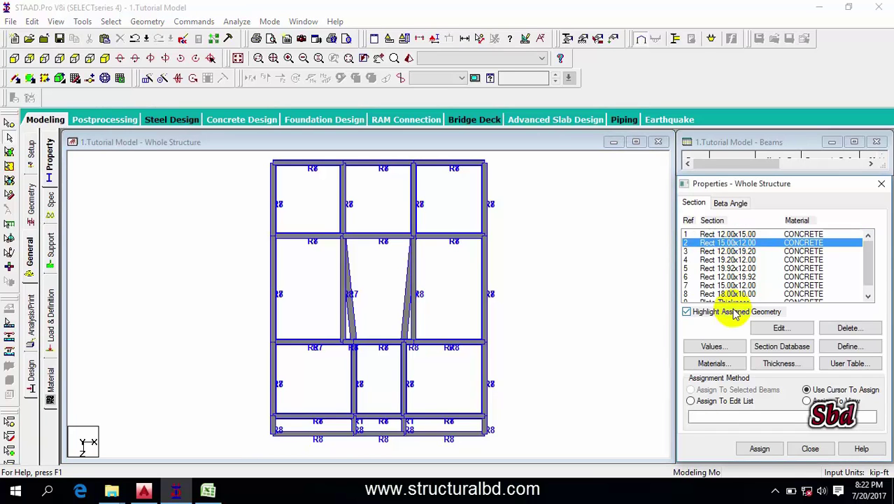
pyautogui.click(144, 490)
pyautogui.scroll(-2, 371, 329)
pyautogui.scroll(-3, 290, 286)
pyautogui.scroll(4, 280, 169)
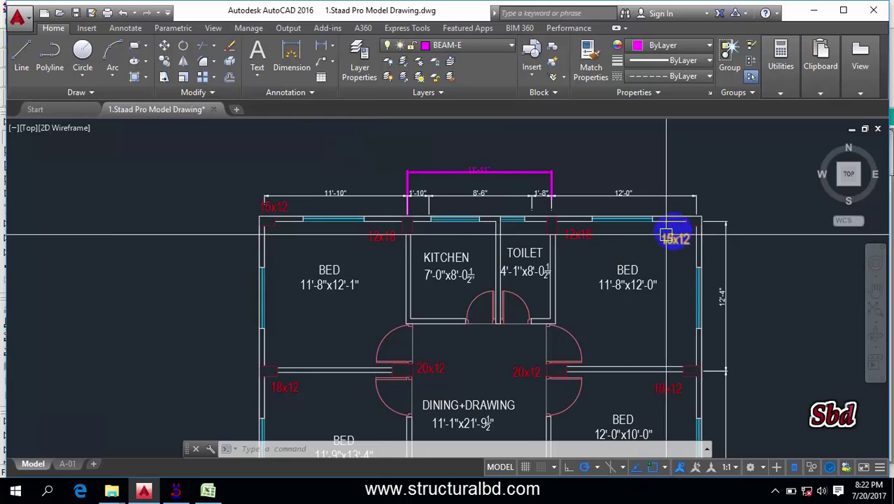
pyautogui.scroll(-3, 604, 194)
pyautogui.scroll(4, 457, 309)
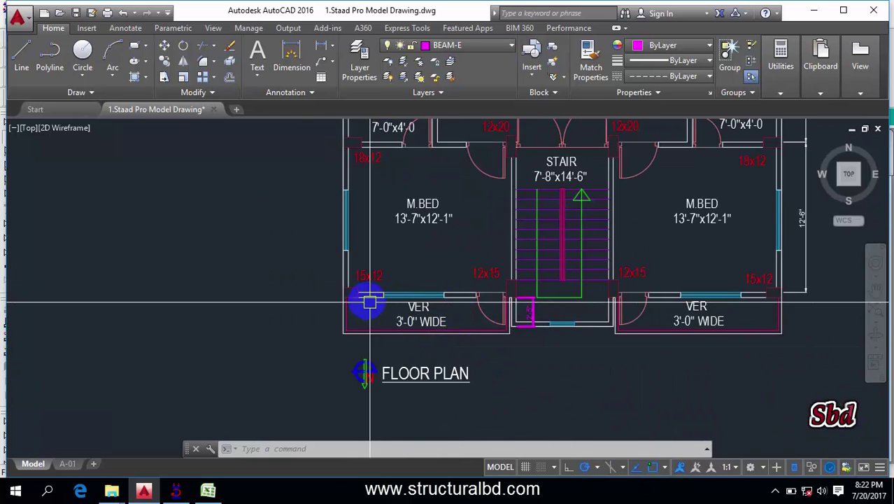
pyautogui.click(149, 490)
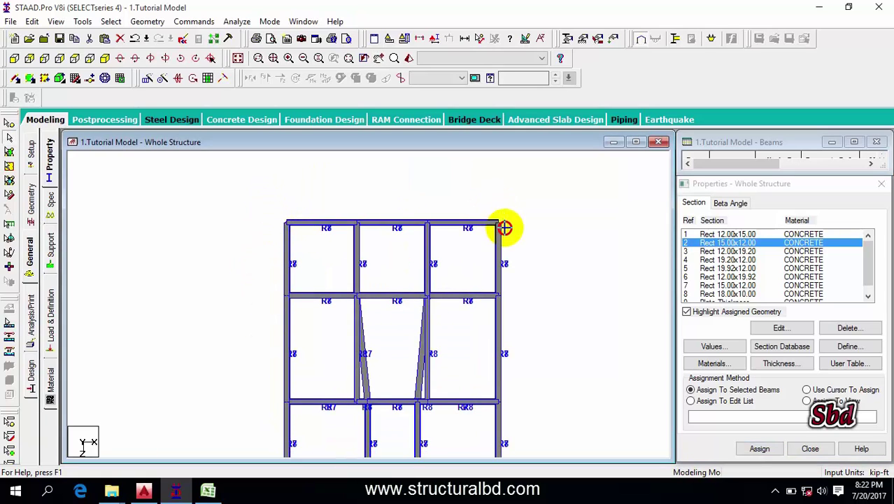
# - Select the four corner columns in the plan view for the Rect 15.00x12.00 section and show the selection in the isometric view
pyautogui.moveTo(531, 305); pyautogui.dragTo(493, 184, button='middle')
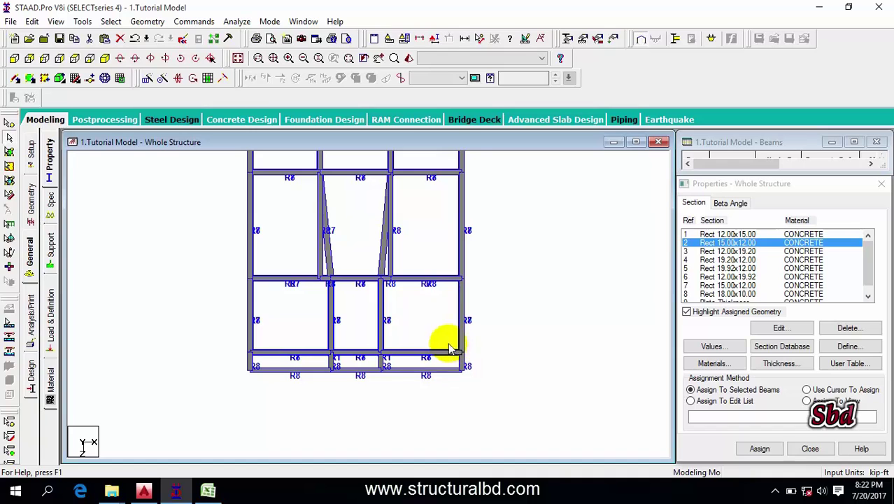
pyautogui.scroll(5, 471, 370)
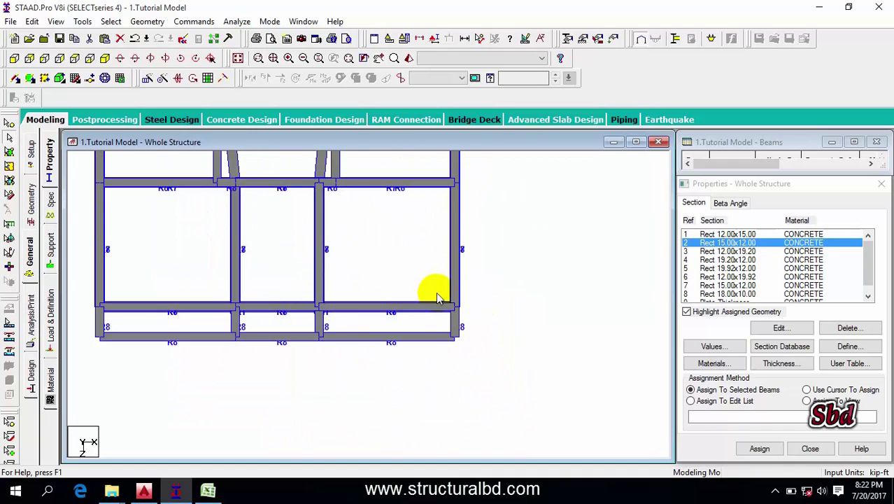
pyautogui.moveTo(260, 309); pyautogui.dragTo(379, 315, button='middle')
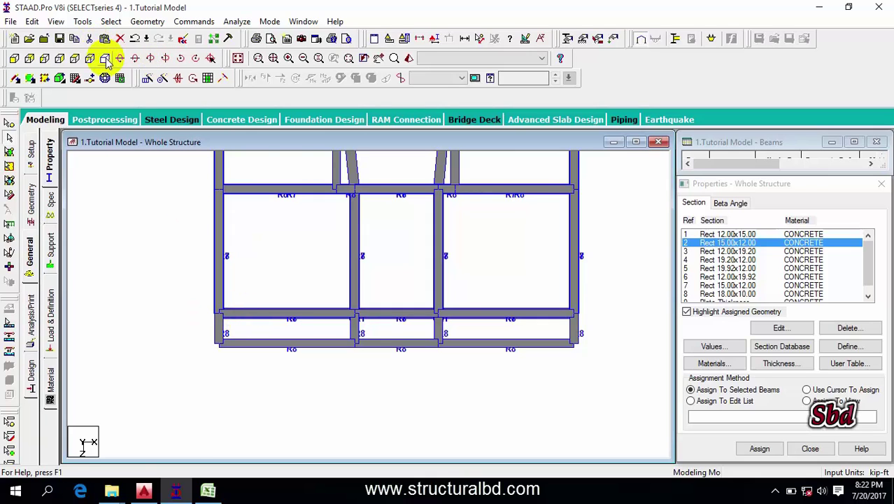
pyautogui.click(105, 59)
pyautogui.moveTo(329, 186); pyautogui.dragTo(270, 312, button='middle')
pyautogui.scroll(-1, 347, 314)
pyautogui.moveTo(347, 313); pyautogui.dragTo(335, 245, button='middle')
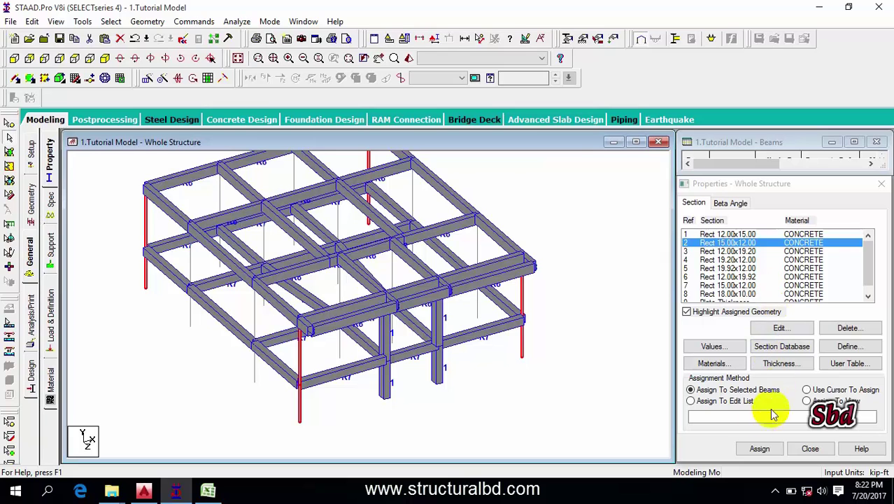
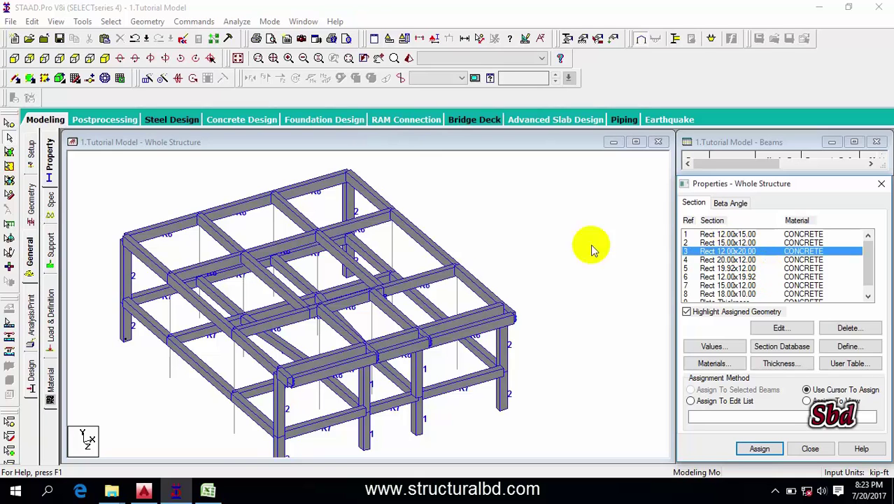
# - Locate the 12x20 columns on the AutoCAD floor plan and return to STAAD.Pro
pyautogui.click(146, 491)
pyautogui.moveTo(498, 253); pyautogui.dragTo(386, 379, button='middle')
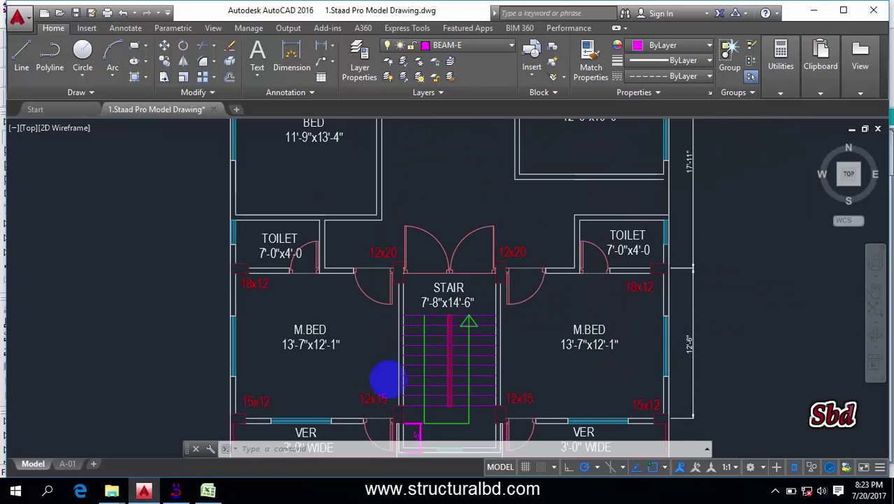
pyautogui.scroll(-1, 475, 336)
pyautogui.moveTo(446, 177); pyautogui.dragTo(441, 268, button='middle')
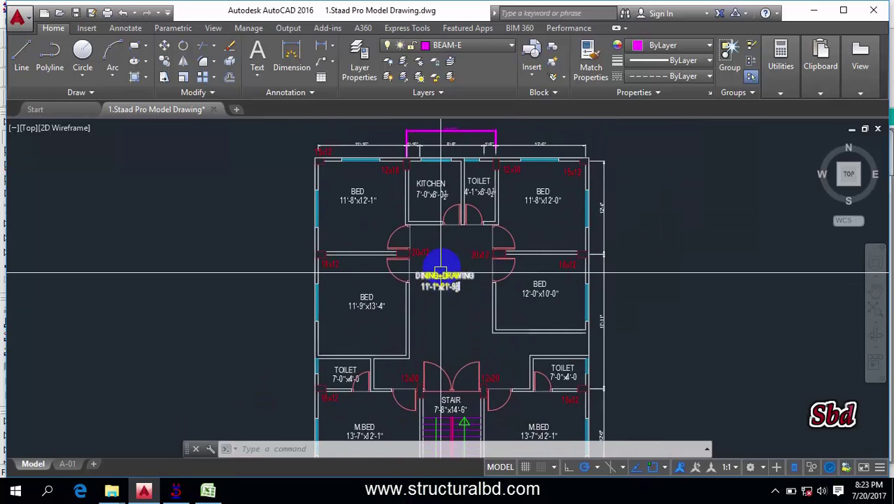
pyautogui.scroll(3, 419, 250)
pyautogui.scroll(-3, 416, 248)
pyautogui.click(178, 492)
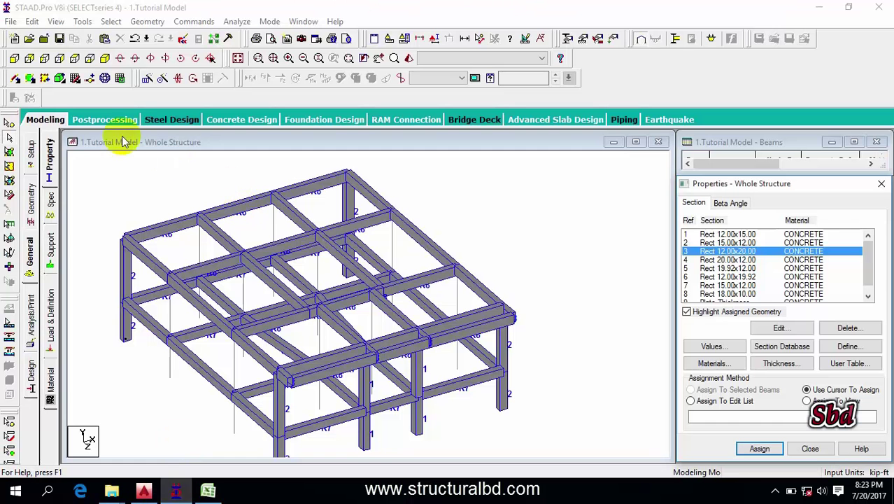
# - Show the model in plan view, focused on the beam junctions at the inner end of the stair
pyautogui.click(60, 59)
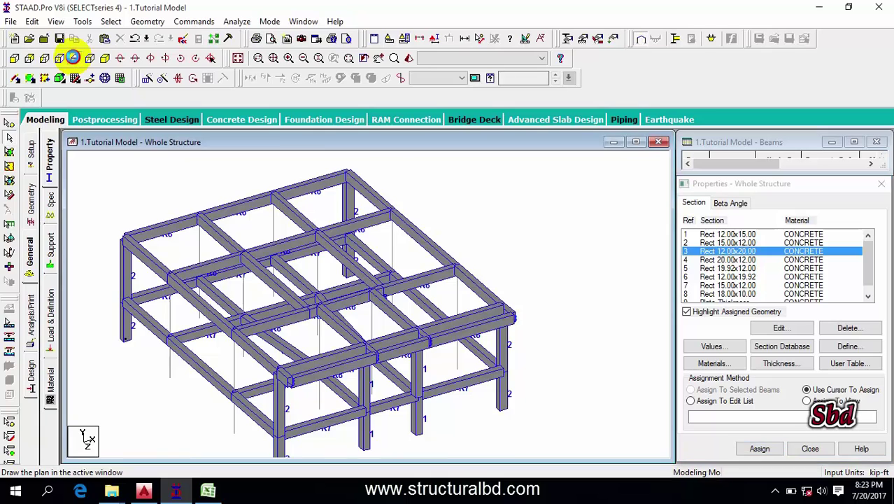
pyautogui.scroll(5, 276, 287)
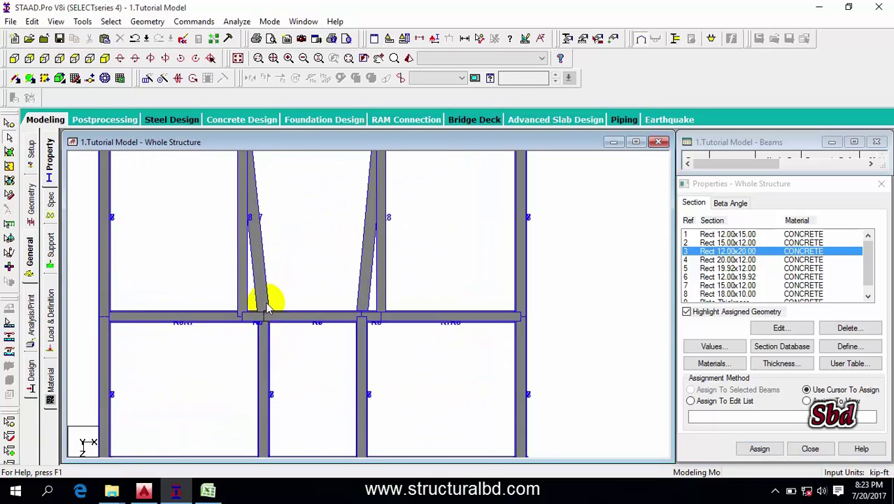
pyautogui.scroll(3, 272, 339)
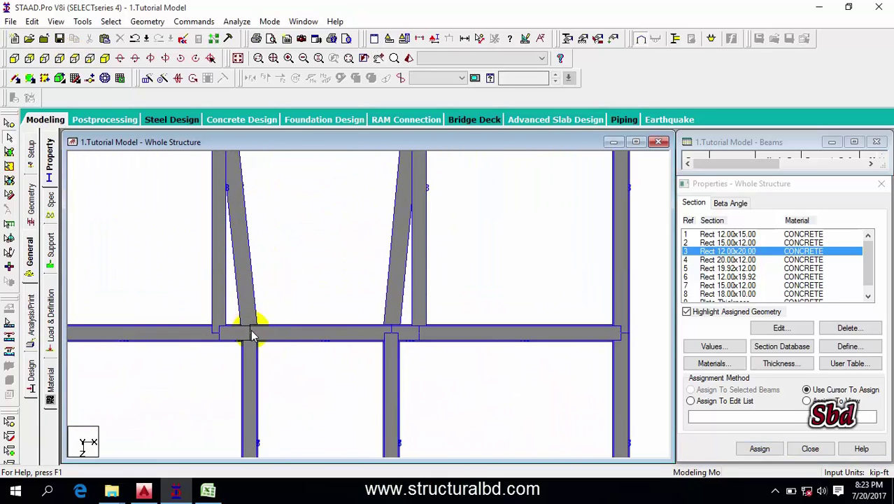
pyautogui.click(252, 334)
pyautogui.click(389, 330)
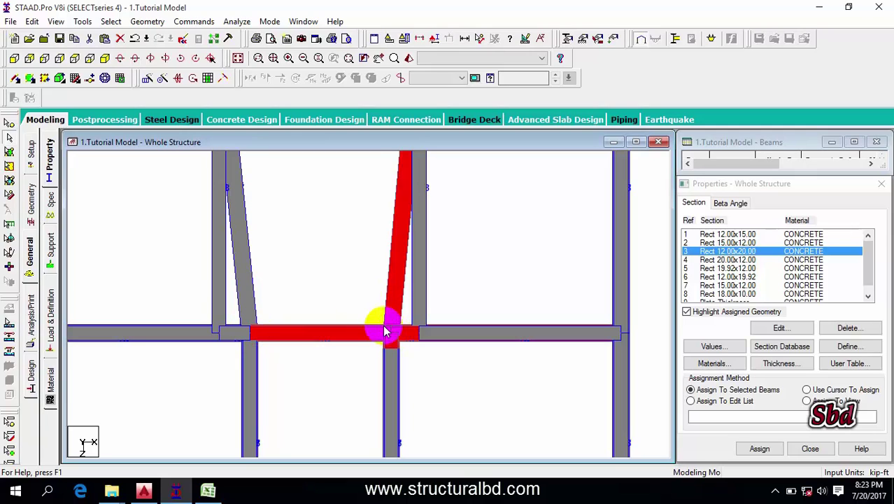
pyautogui.click(353, 280)
pyautogui.click(217, 333)
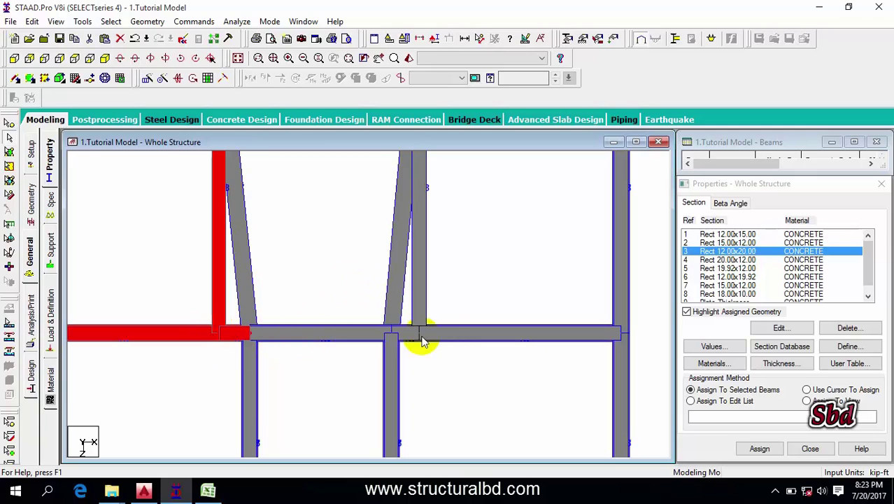
pyautogui.click(420, 331)
pyautogui.click(342, 294)
# - Assign the Rect 12.00x20.00 section to the two columns at the inner end of the stair, selecting them in plan, and clear the selection
pyautogui.moveTo(318, 310); pyautogui.dragTo(316, 238, button='middle')
pyautogui.scroll(3, 224, 269)
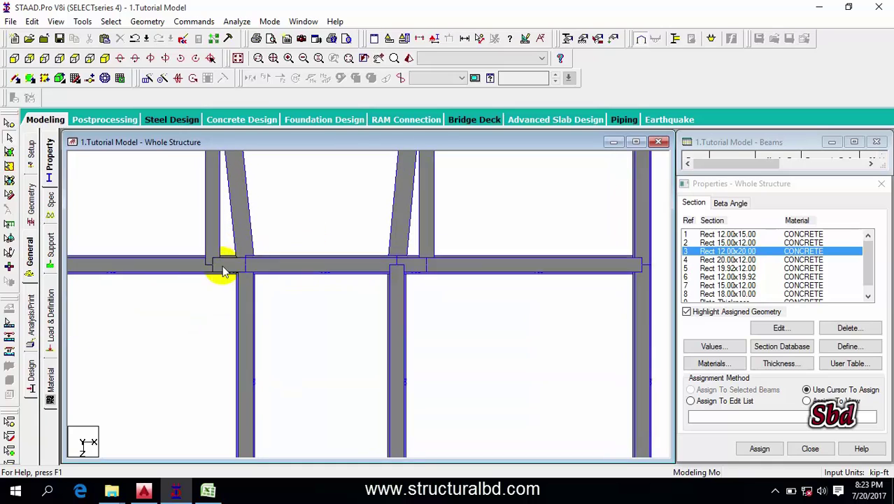
pyautogui.scroll(2, 221, 318)
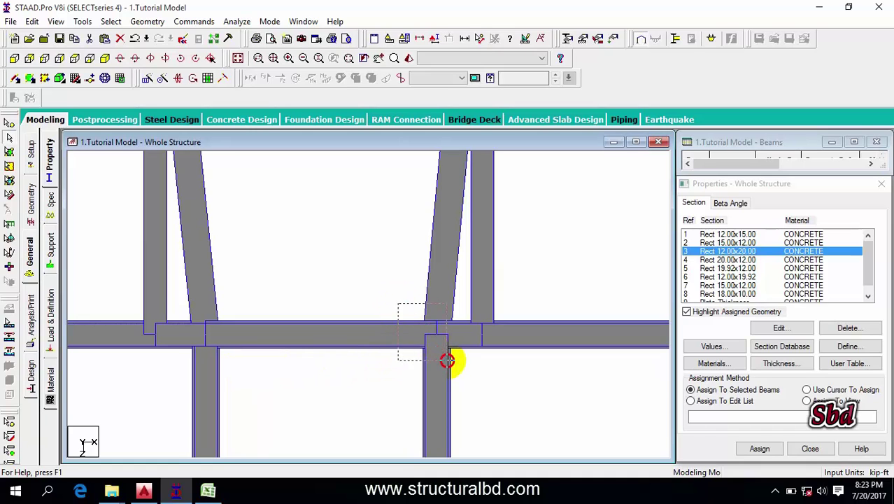
pyautogui.click(105, 59)
pyautogui.scroll(-3, 409, 365)
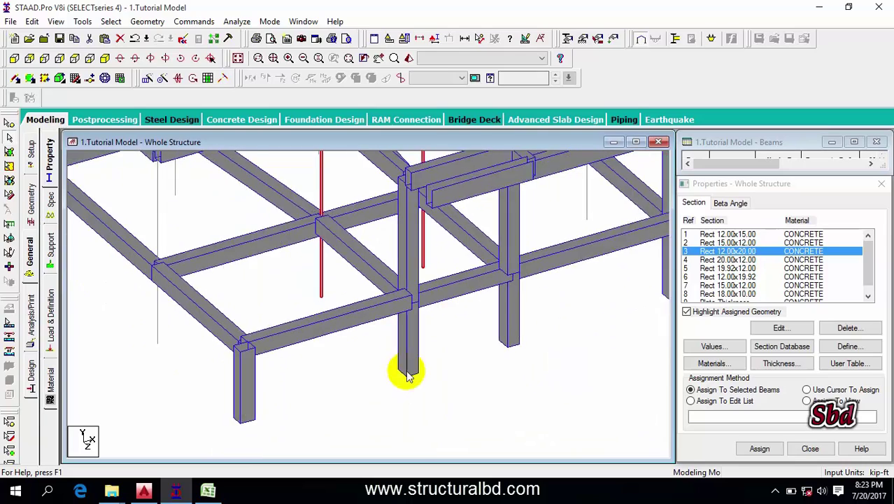
pyautogui.scroll(-3, 409, 246)
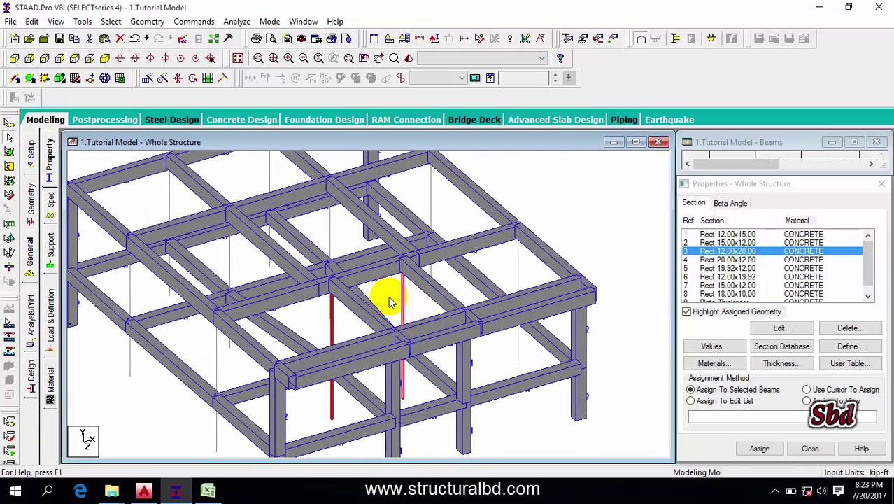
pyautogui.click(757, 448)
pyautogui.click(794, 354)
pyautogui.scroll(-2, 349, 240)
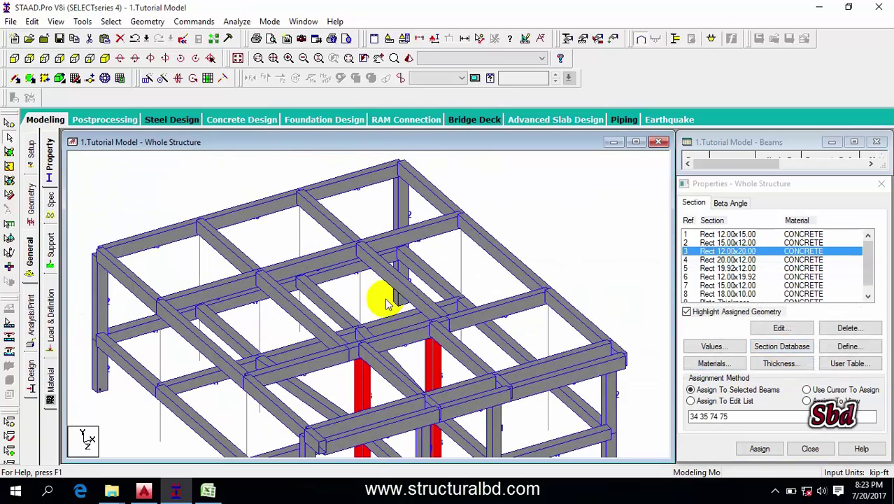
pyautogui.moveTo(334, 256); pyautogui.dragTo(340, 242, button='middle')
pyautogui.click(216, 177)
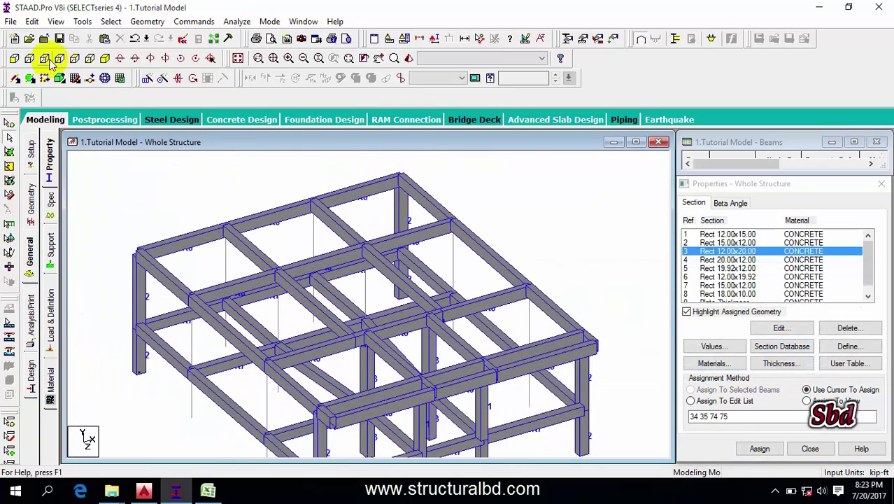
# - Assign the Rect 20.00x12.00 section to the two interior columns on the second grid line from the rear, selecting them in plan
pyautogui.click(76, 59)
pyautogui.scroll(-2, 379, 363)
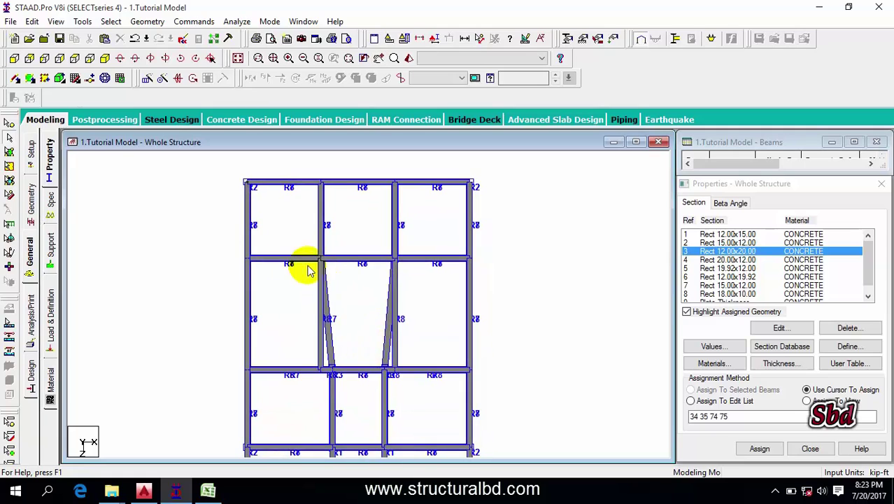
pyautogui.click(728, 260)
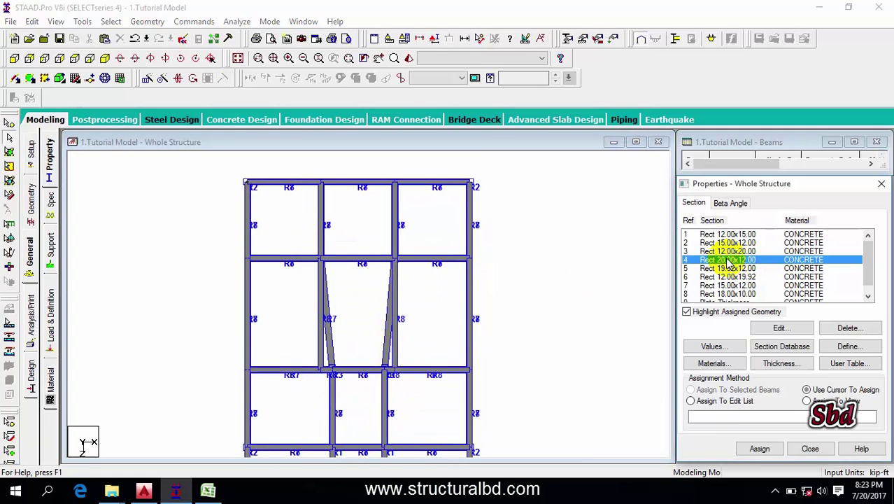
pyautogui.click(313, 252)
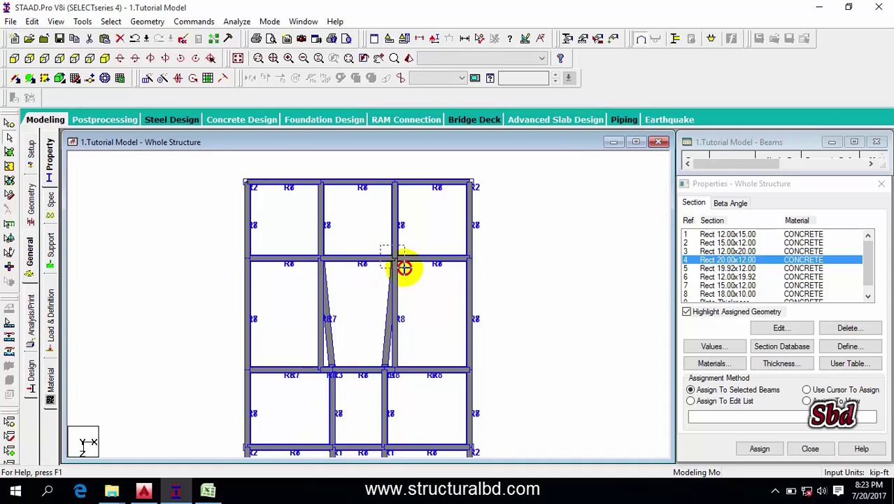
pyautogui.click(109, 59)
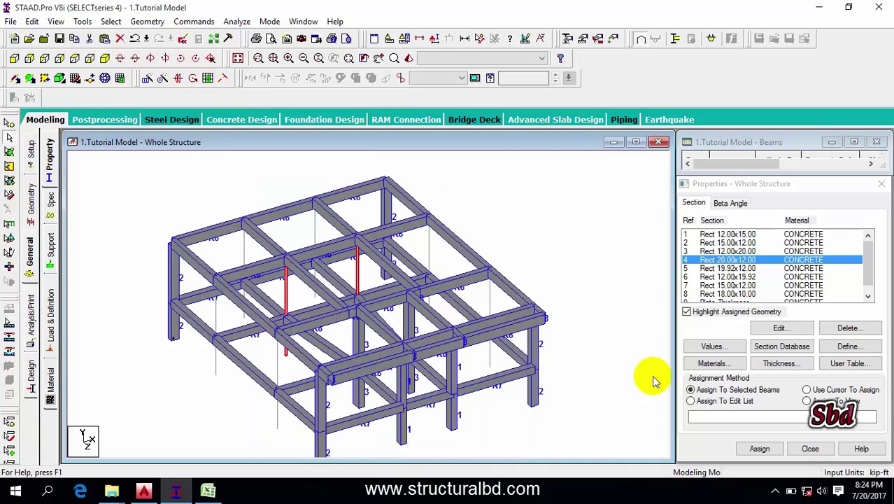
pyautogui.click(760, 449)
pyautogui.click(793, 352)
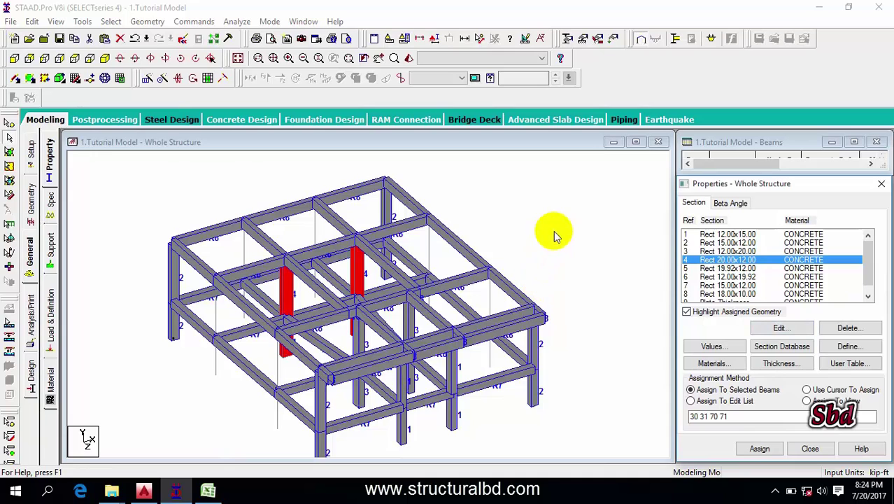
# - Check the remaining column sizes on the AutoCAD floor plan against the section list and return to STAAD.Pro
pyautogui.click(143, 492)
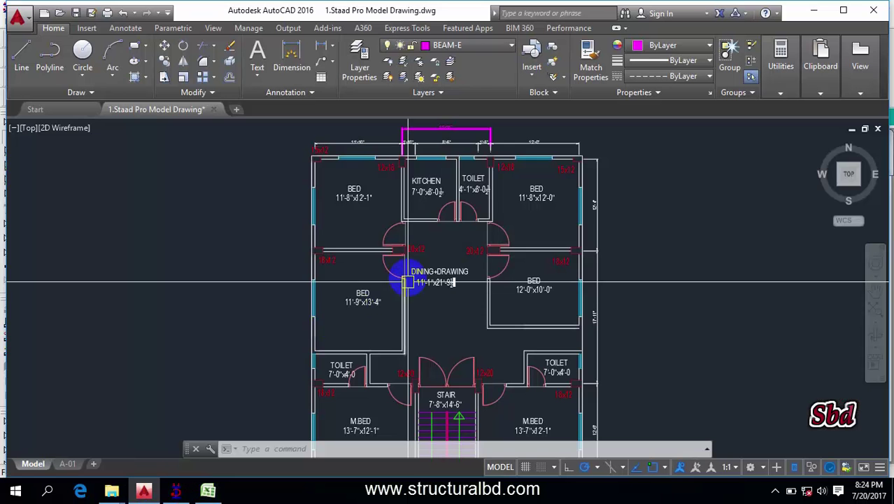
pyautogui.scroll(5, 409, 275)
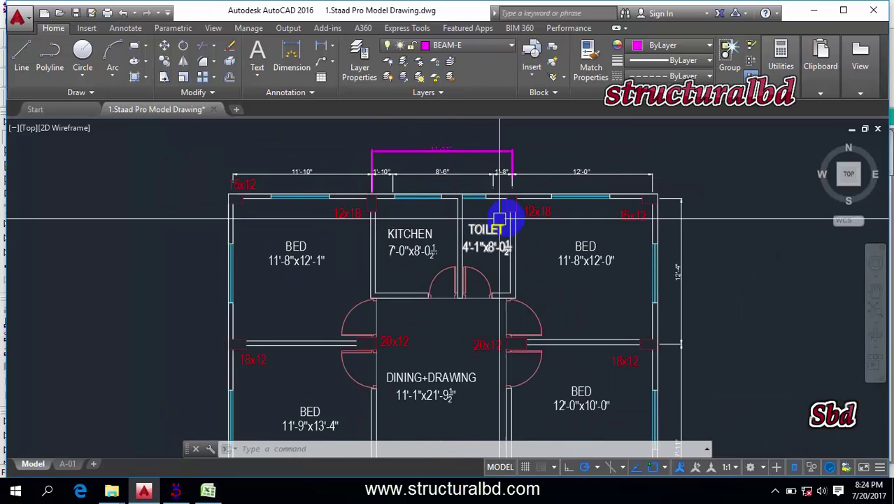
pyautogui.scroll(-3, 420, 209)
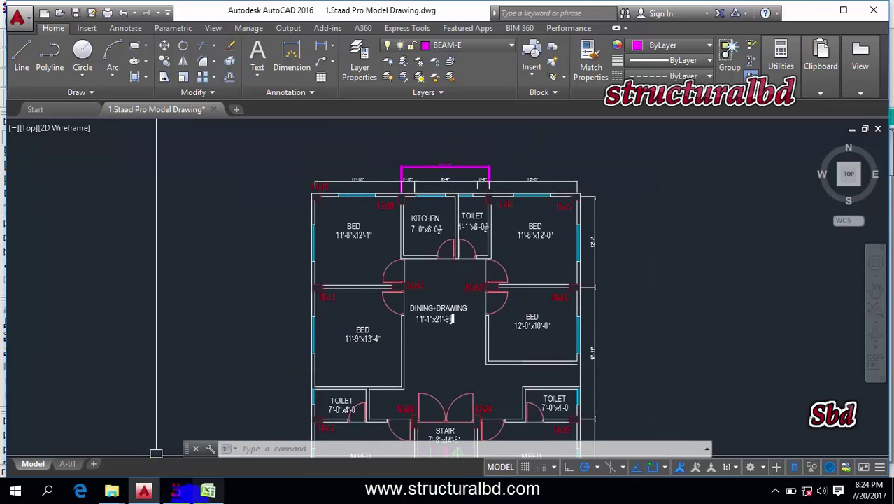
pyautogui.click(175, 492)
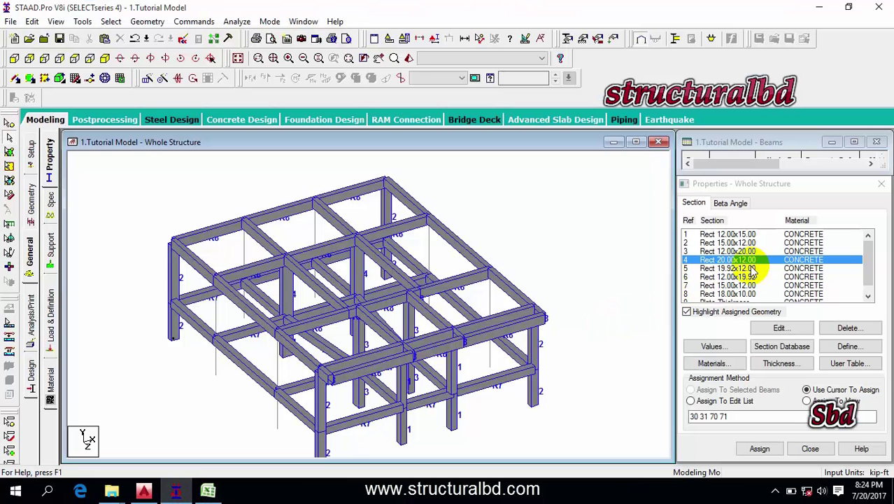
# - Edit the Rect 19.92x12.00 section, setting its YD depth to 1.5 ft
pyautogui.doubleClick(782, 271)
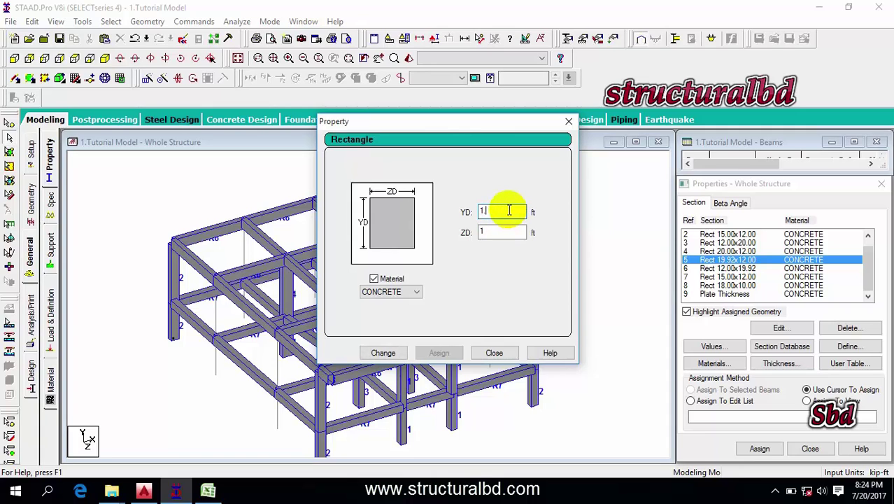
pyautogui.write('.5')
pyautogui.click(383, 353)
pyautogui.click(494, 353)
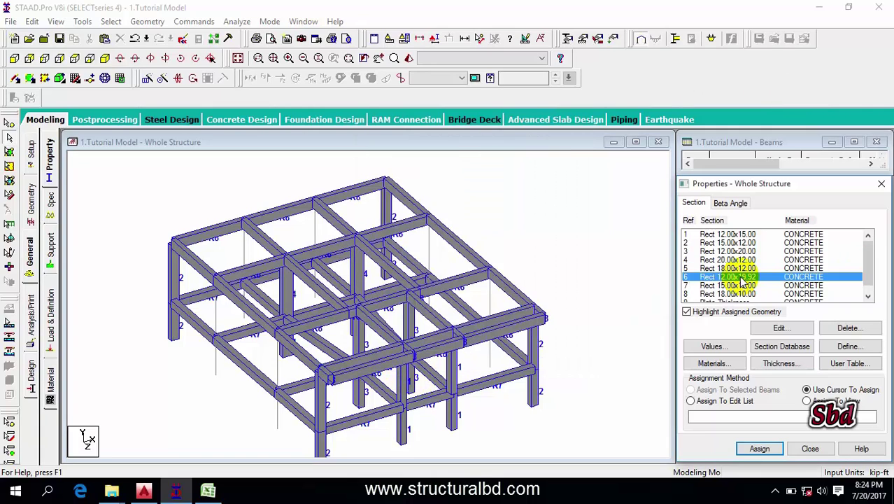
# - Edit the Rect 12.00x19.92 section, setting its ZD width to 1.5 ft
pyautogui.doubleClick(732, 277)
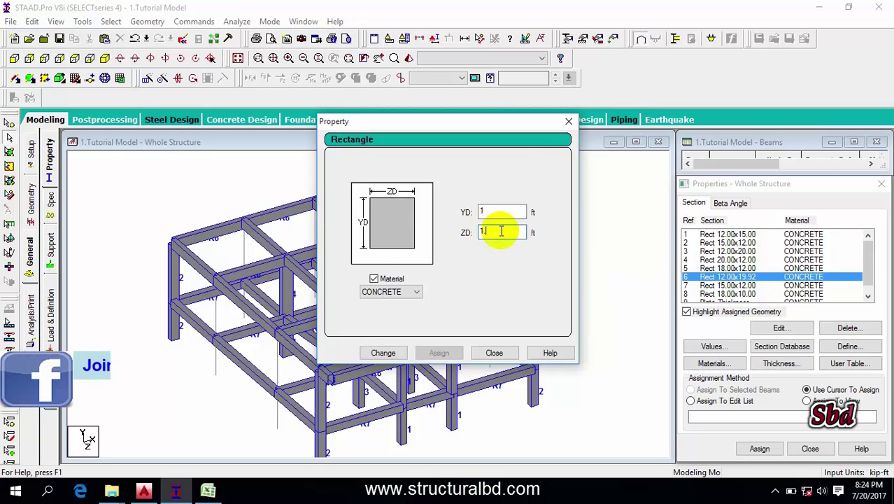
pyautogui.write('.5')
pyautogui.click(384, 353)
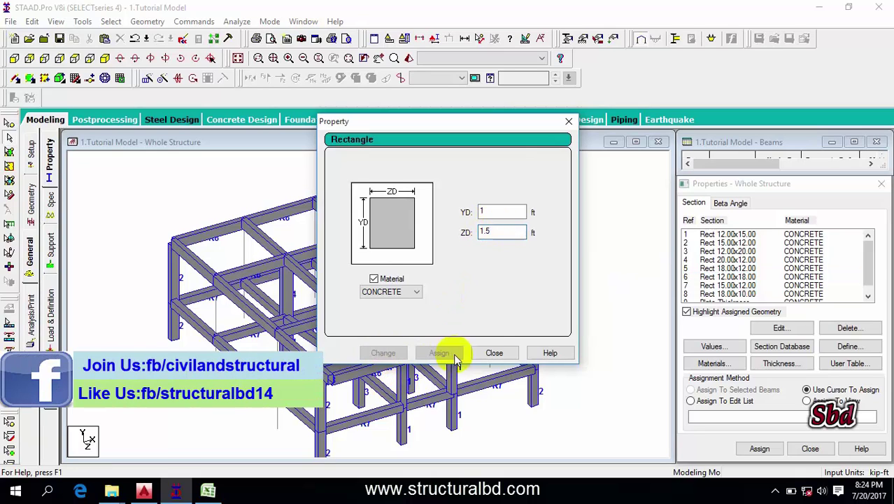
pyautogui.click(494, 352)
# - Locate the 12x18 columns on the AutoCAD floor plan and return to STAAD.Pro
pyautogui.click(144, 490)
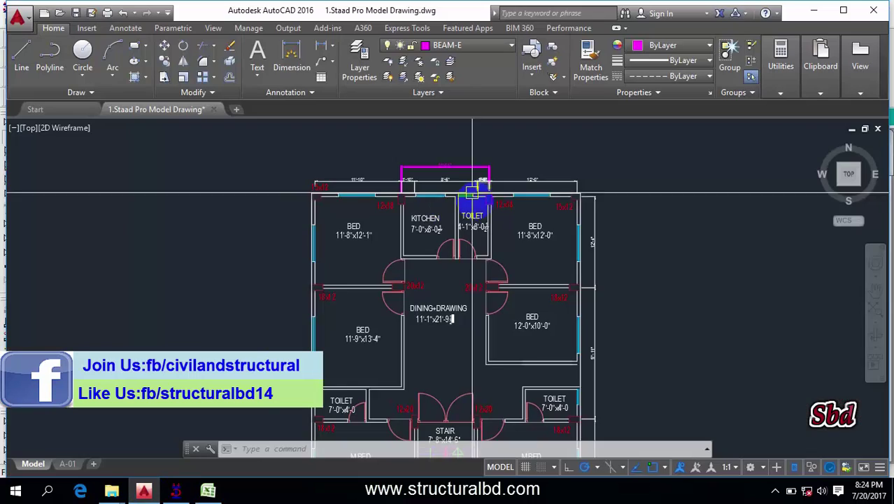
pyautogui.scroll(2, 383, 195)
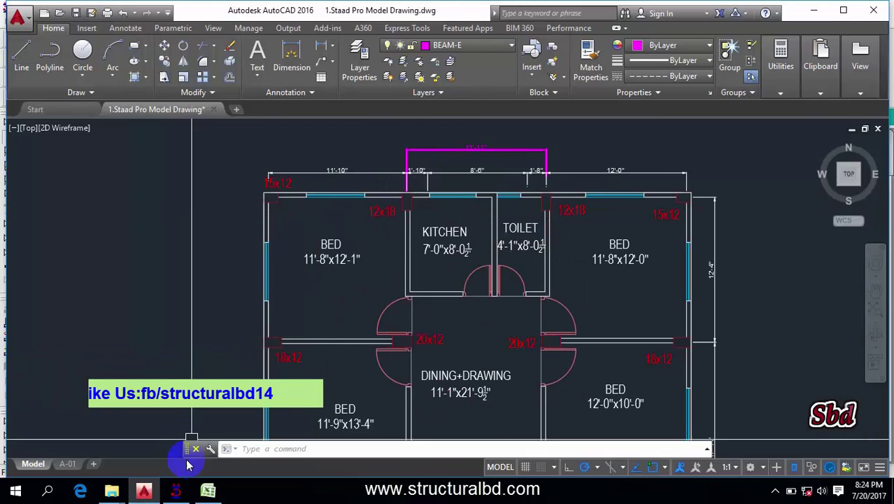
pyautogui.click(176, 491)
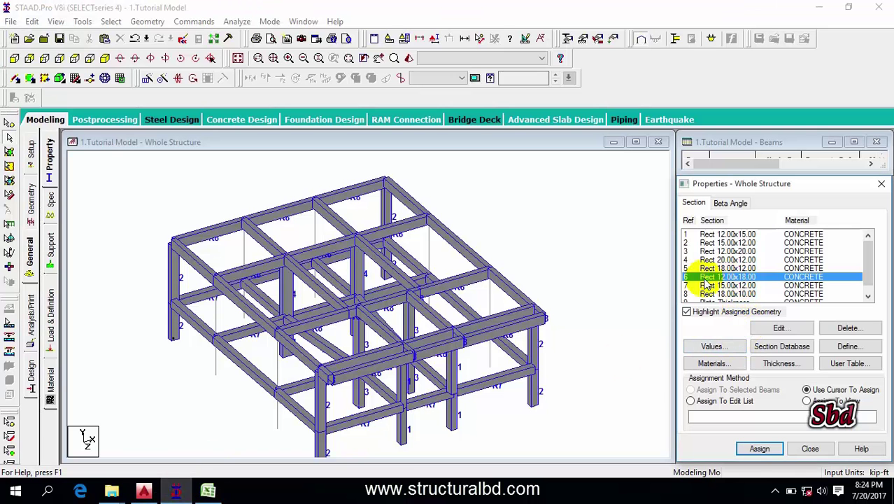
# - Assign the Rect 12.00x18.00 section to the two middle columns on the rear edge, selecting them in plan
pyautogui.click(75, 58)
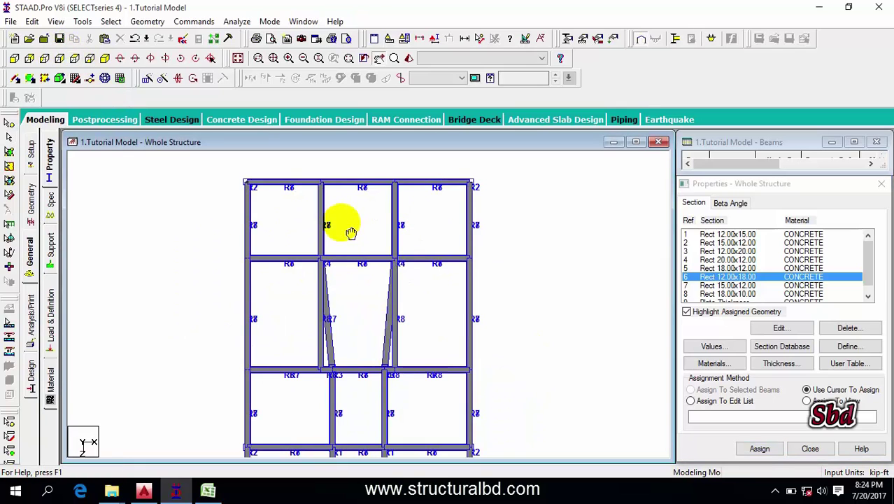
pyautogui.moveTo(351, 233); pyautogui.dragTo(344, 261, button='middle')
pyautogui.scroll(1, 314, 215)
pyautogui.moveTo(298, 193); pyautogui.dragTo(326, 220)
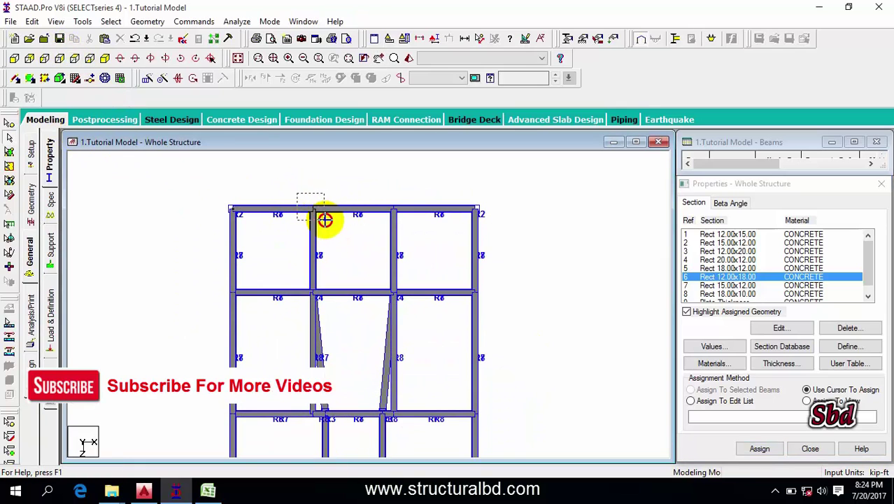
pyautogui.moveTo(387, 193); pyautogui.dragTo(404, 219)
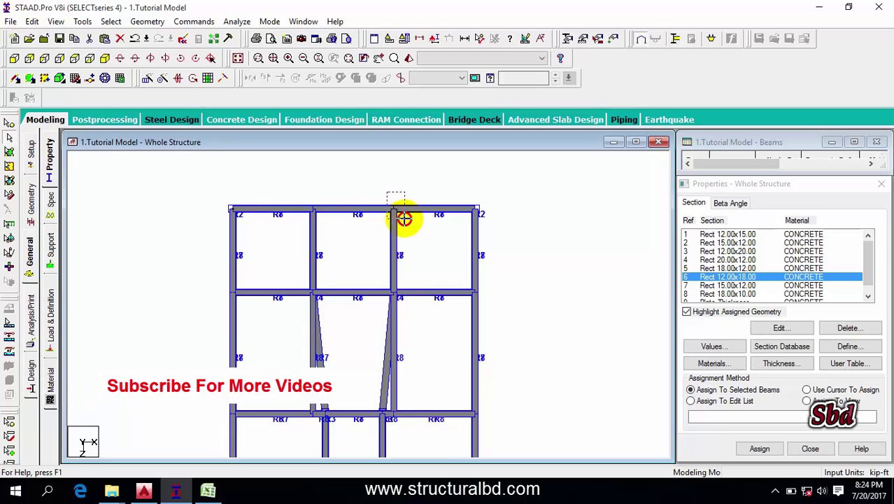
pyautogui.click(107, 58)
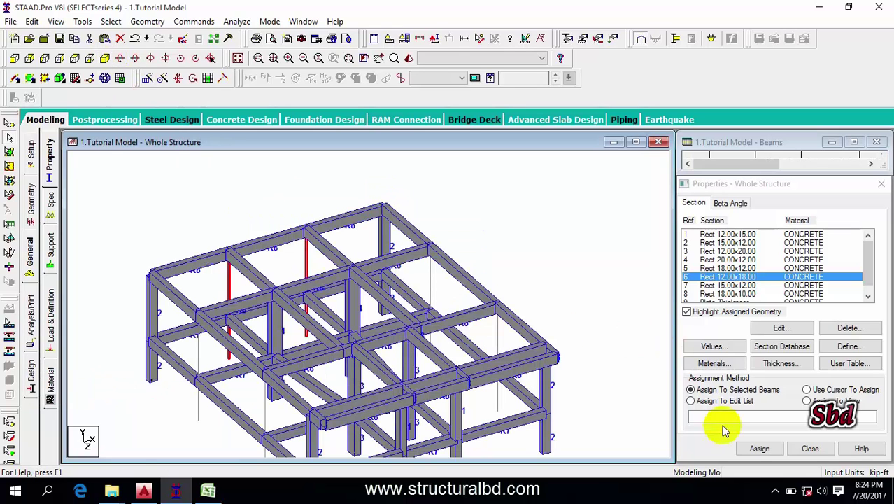
pyautogui.click(758, 449)
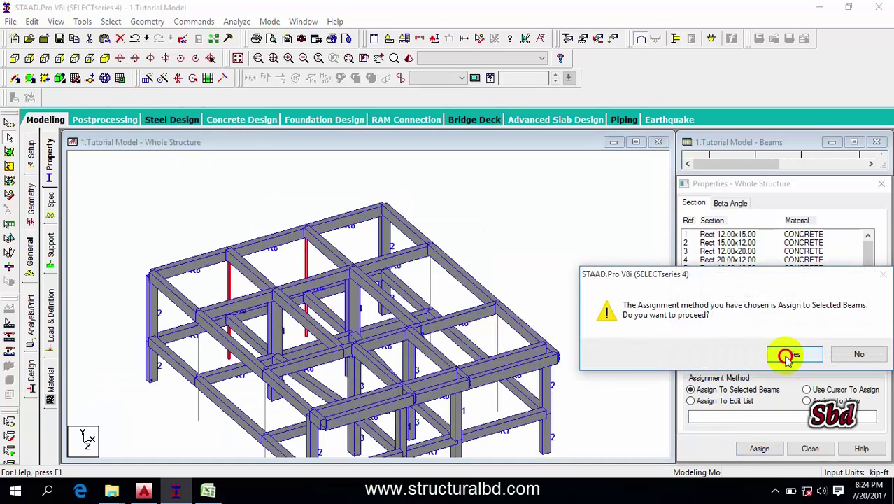
pyautogui.click(787, 356)
# - Locate the 18x12 columns on the AutoCAD floor plan and return to STAAD.Pro
pyautogui.click(144, 489)
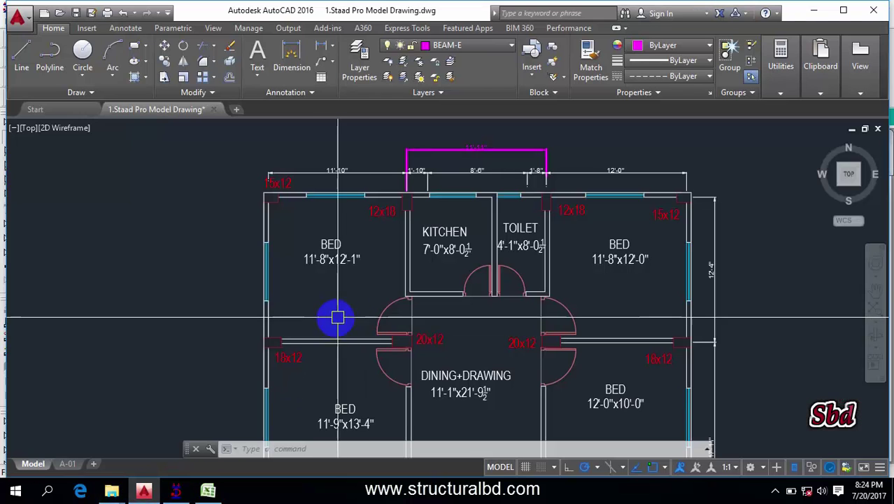
pyautogui.moveTo(337, 318); pyautogui.dragTo(310, 276, button='middle')
pyautogui.scroll(-2, 299, 273)
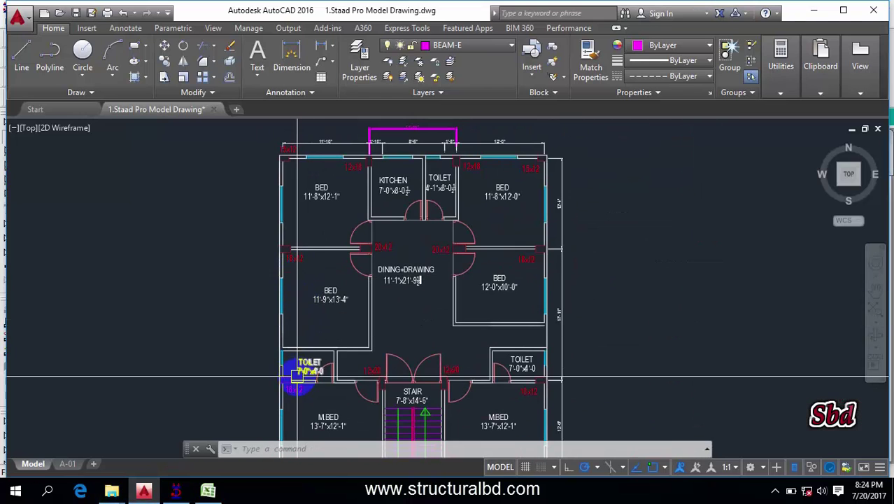
pyautogui.click(175, 490)
# - Assign the Rect 18.00x12.00 section to the four intermediate columns along the two side edges, selecting them in plan
pyautogui.click(74, 58)
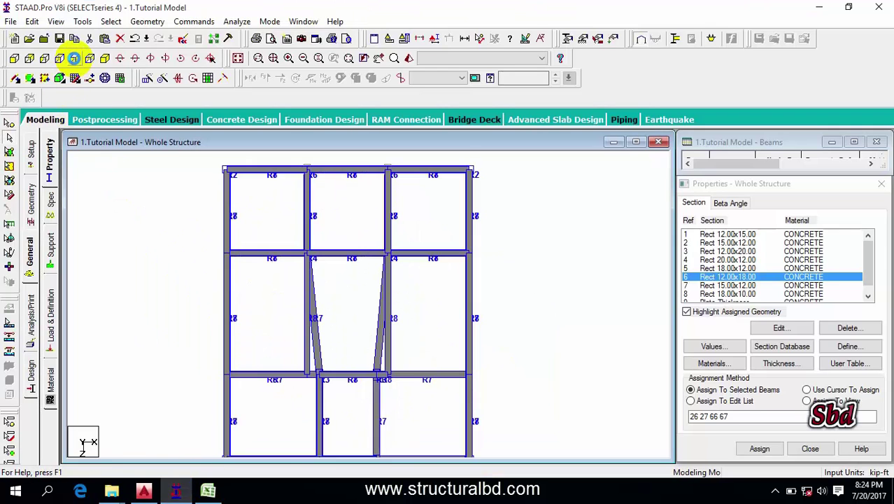
pyautogui.moveTo(202, 236); pyautogui.dragTo(241, 264)
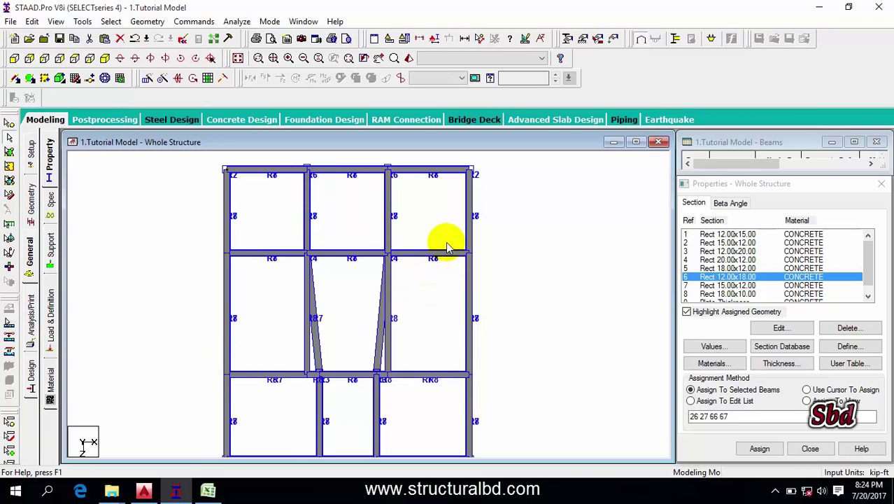
pyautogui.click(433, 203)
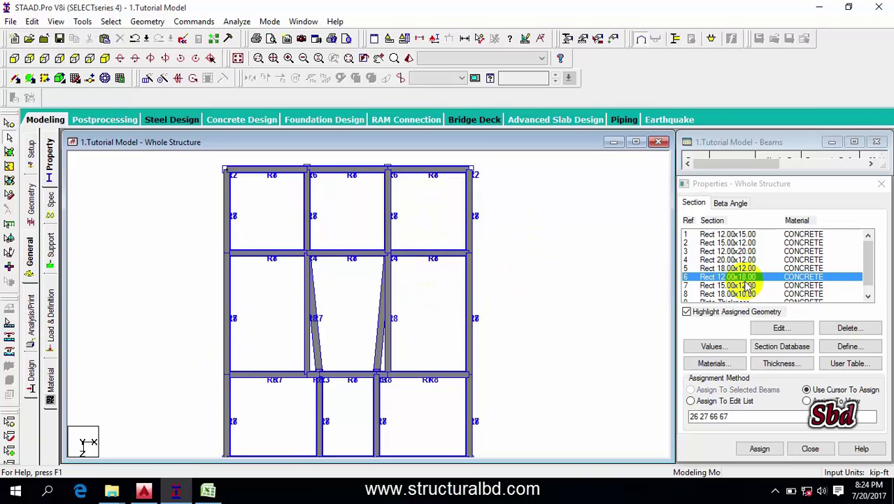
pyautogui.click(731, 268)
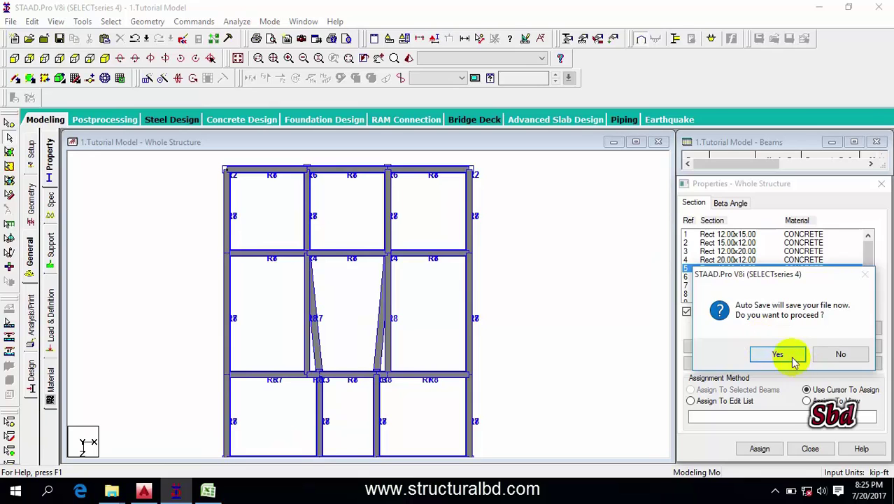
pyautogui.click(778, 354)
pyautogui.click(371, 261)
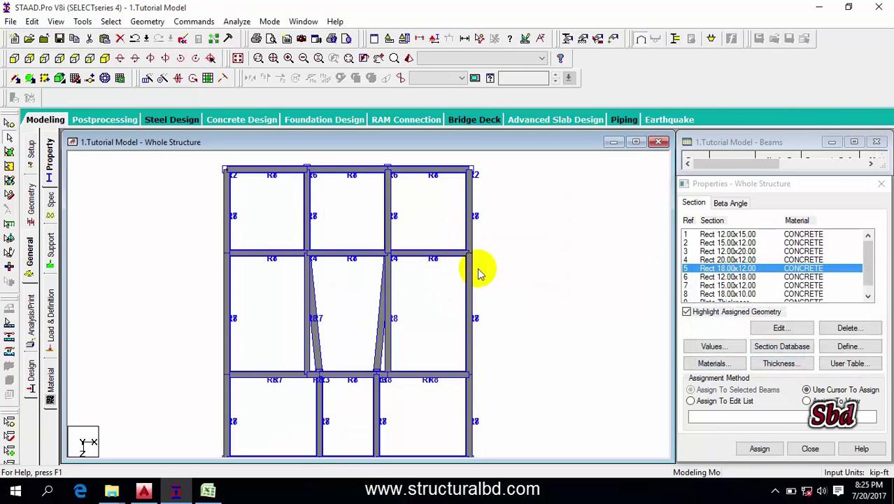
pyautogui.click(457, 371)
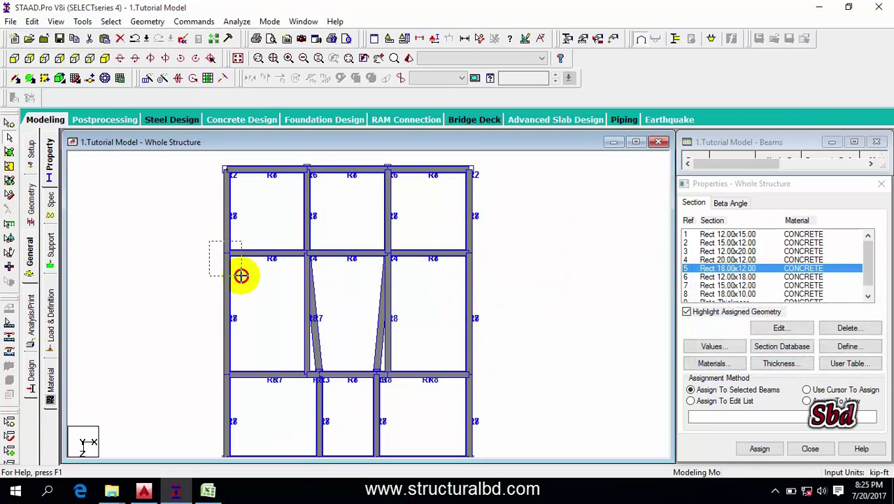
pyautogui.click(105, 59)
pyautogui.click(760, 449)
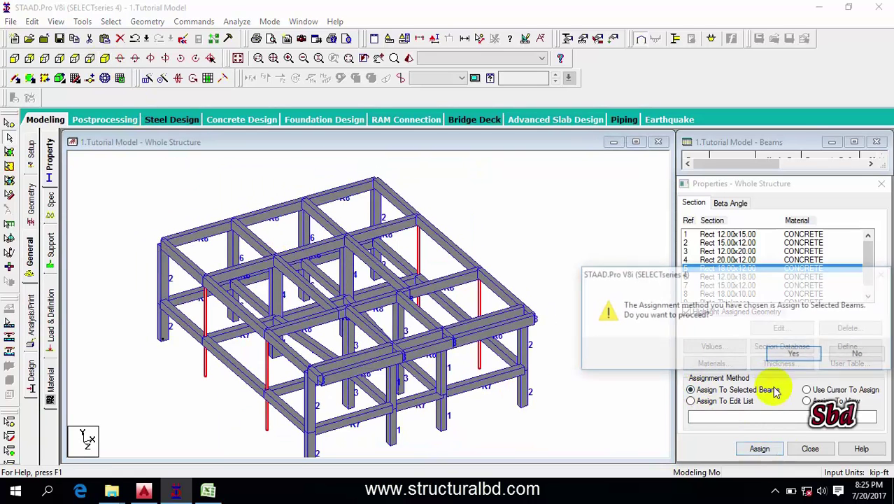
pyautogui.click(789, 354)
pyautogui.click(571, 308)
# - Examine the veranda and stair projections on the AutoCAD floor plan and the matching overhanging edge beams in STAAD.Pro
pyautogui.moveTo(588, 347); pyautogui.dragTo(570, 294, button='middle')
pyautogui.scroll(1, 445, 319)
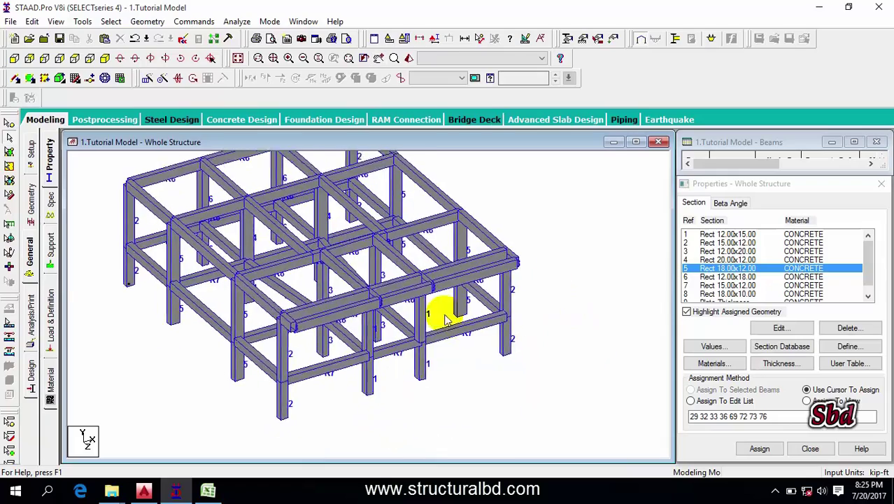
pyautogui.scroll(4, 446, 318)
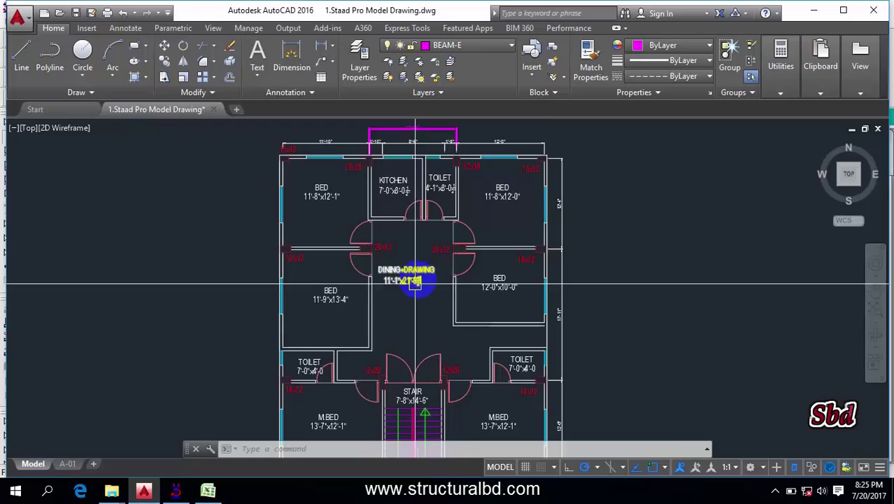
pyautogui.scroll(-5, 399, 321)
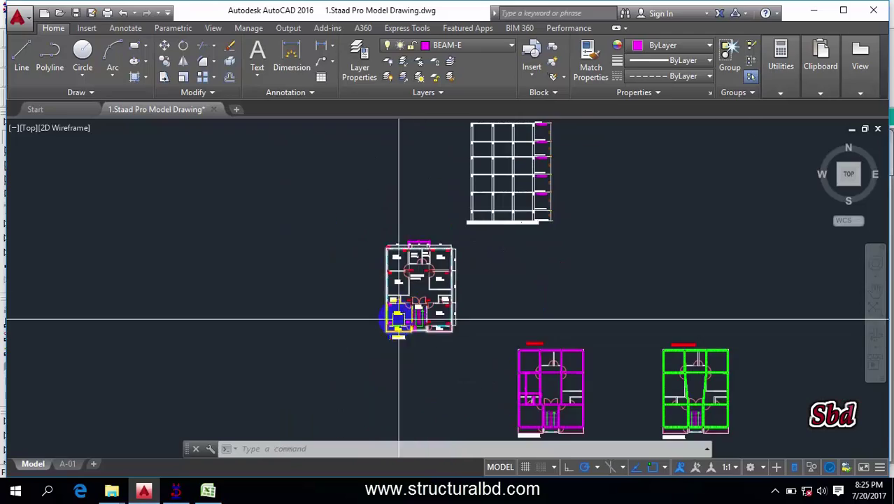
pyautogui.scroll(6, 399, 323)
pyautogui.moveTo(391, 384); pyautogui.dragTo(359, 305, button='middle')
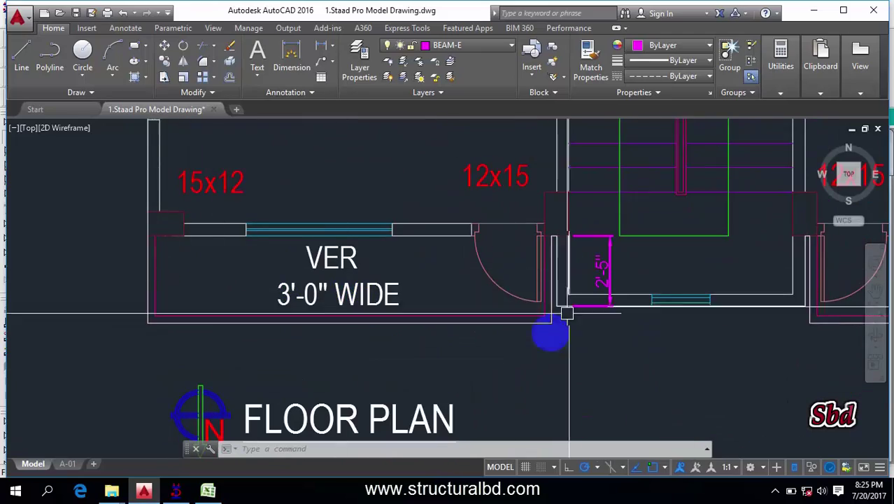
pyautogui.scroll(-4, 546, 304)
pyautogui.scroll(4, 525, 294)
pyautogui.scroll(-3, 645, 268)
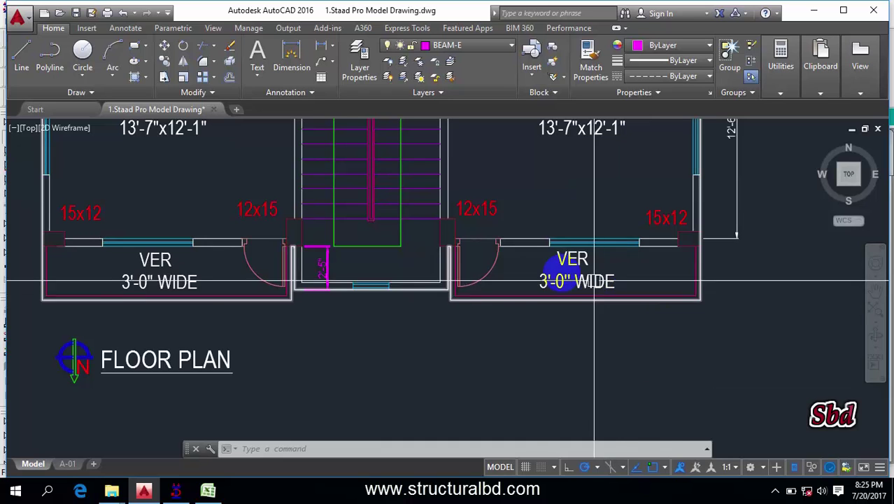
pyautogui.click(174, 490)
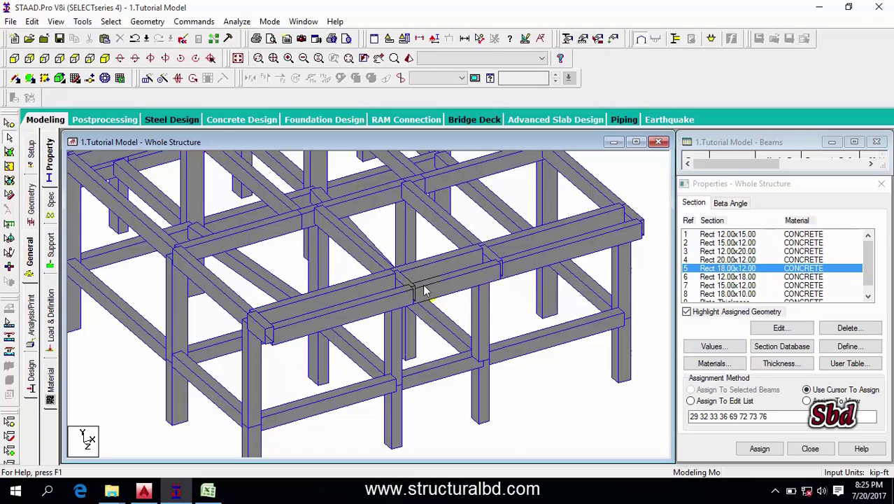
pyautogui.scroll(4, 426, 290)
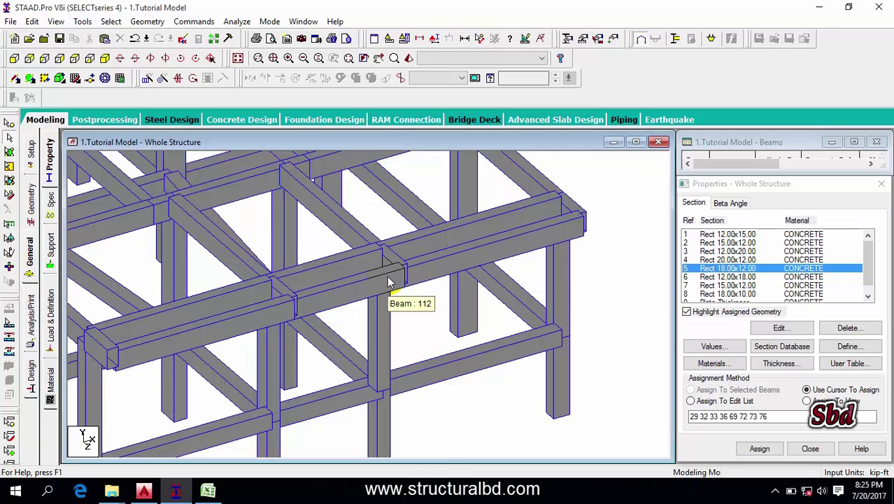
pyautogui.moveTo(221, 336); pyautogui.dragTo(290, 320, button='middle')
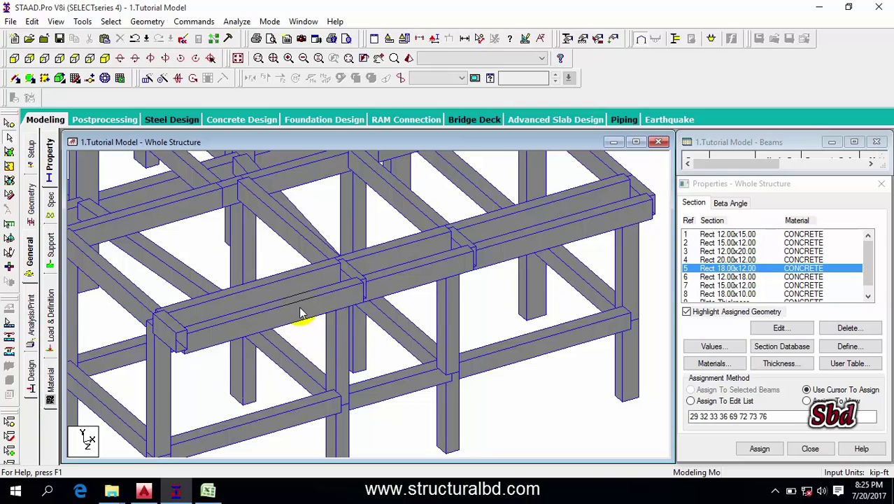
pyautogui.scroll(-1, 280, 261)
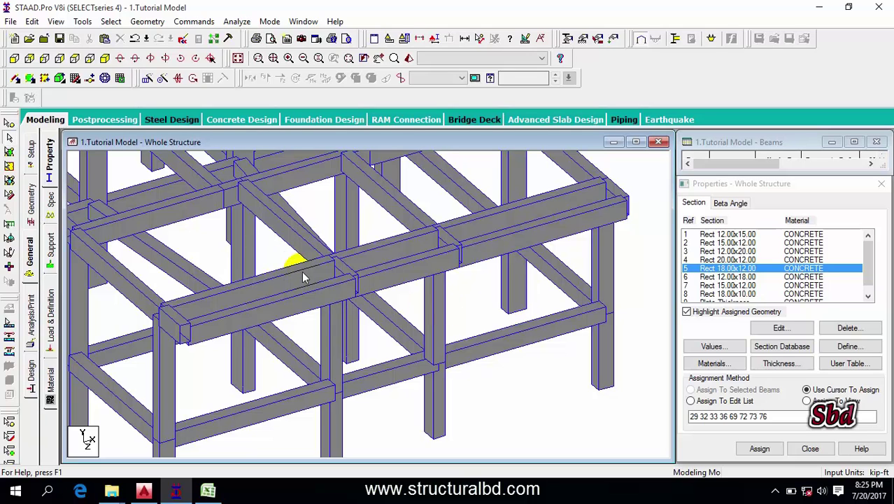
pyautogui.scroll(-1, 372, 287)
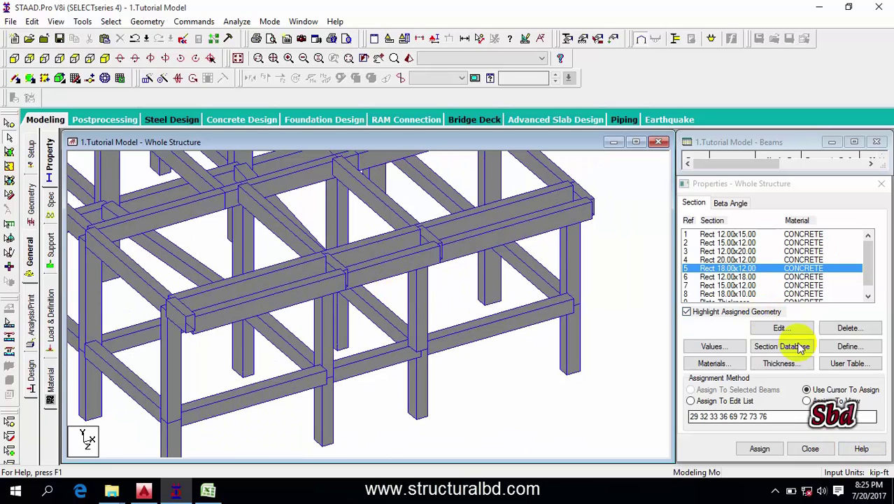
# - Define a rectangular concrete section with YD 0.5 ft and ZD 0.5 ft and add it to the section list
pyautogui.click(849, 346)
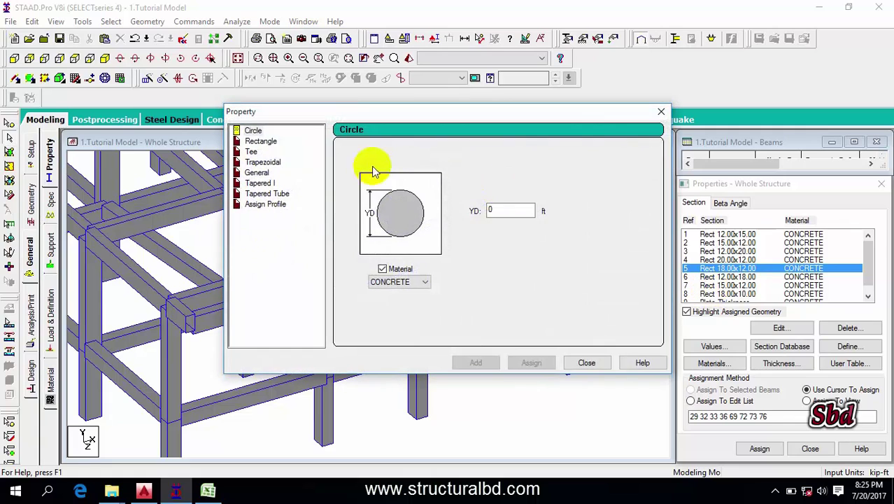
pyautogui.click(264, 142)
pyautogui.doubleClick(514, 201)
pyautogui.write('6')
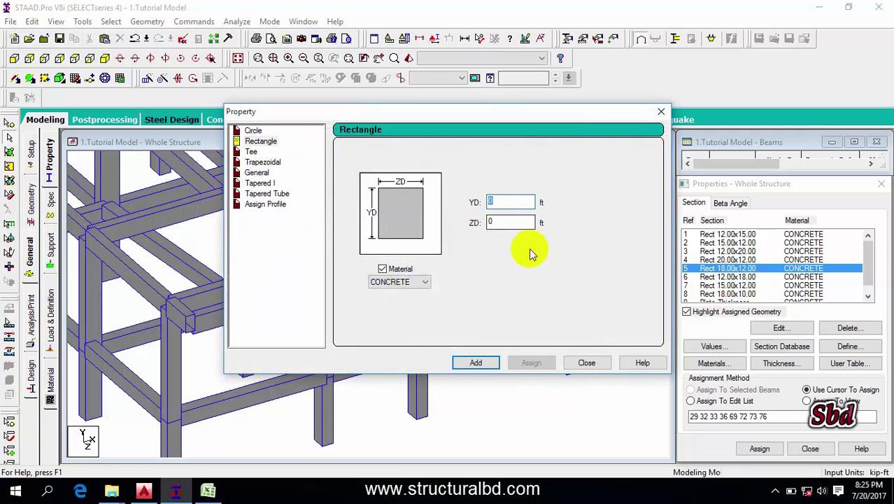
pyautogui.moveTo(498, 201); pyautogui.dragTo(452, 204)
pyautogui.write('.5')
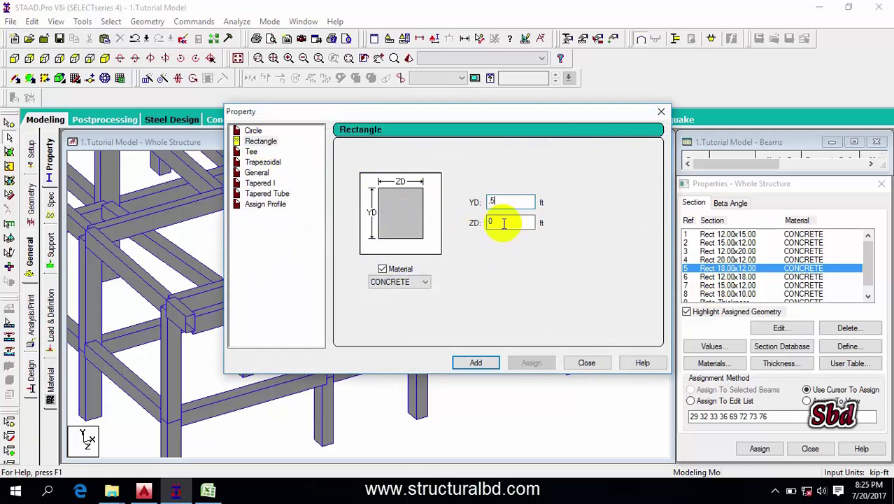
pyautogui.moveTo(505, 222); pyautogui.dragTo(458, 231)
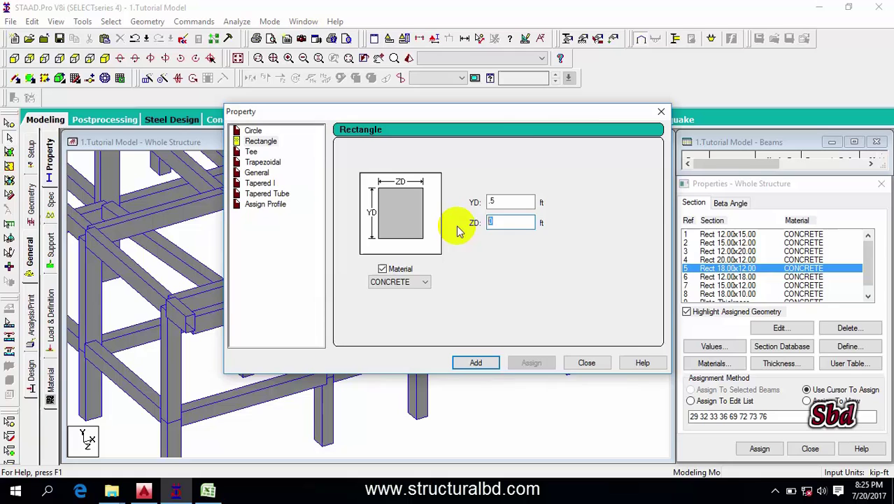
pyautogui.click(478, 364)
pyautogui.click(588, 363)
# - Isolate the upper floor level beams in a new view, selecting them from the front
pyautogui.moveTo(158, 161); pyautogui.dragTo(146, 201, button='middle')
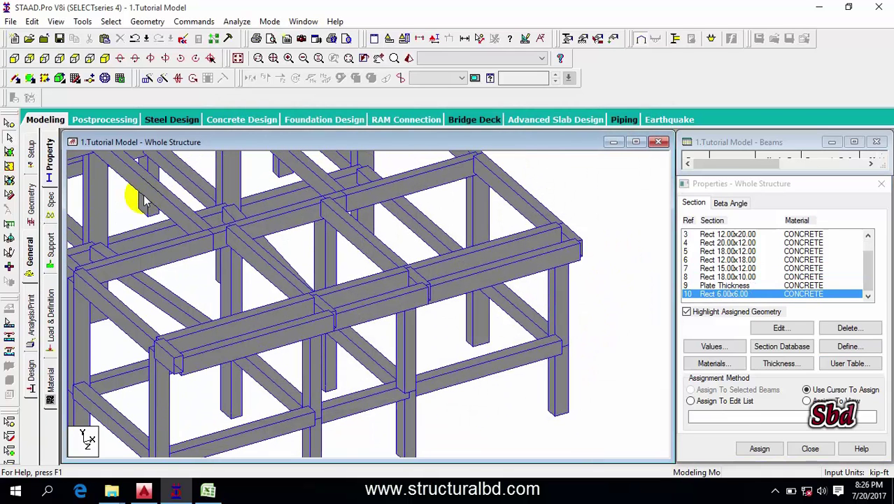
pyautogui.click(13, 61)
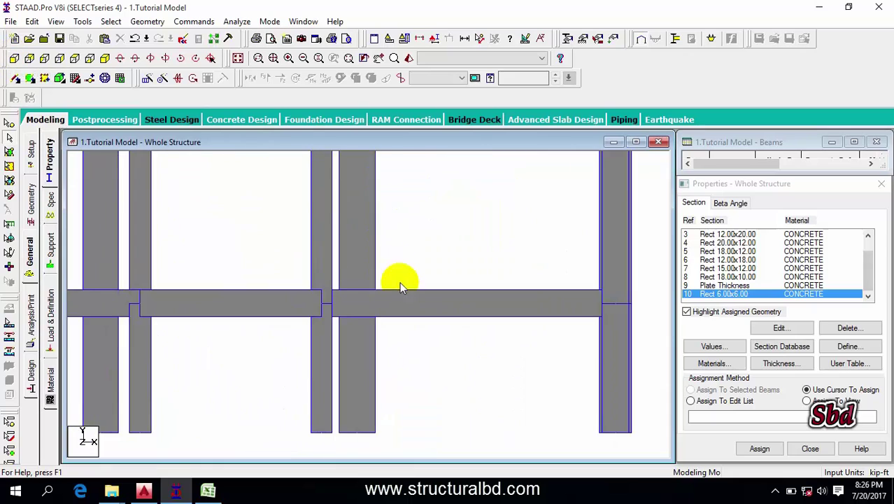
pyautogui.moveTo(164, 239); pyautogui.dragTo(573, 309)
pyautogui.rightClick(481, 214)
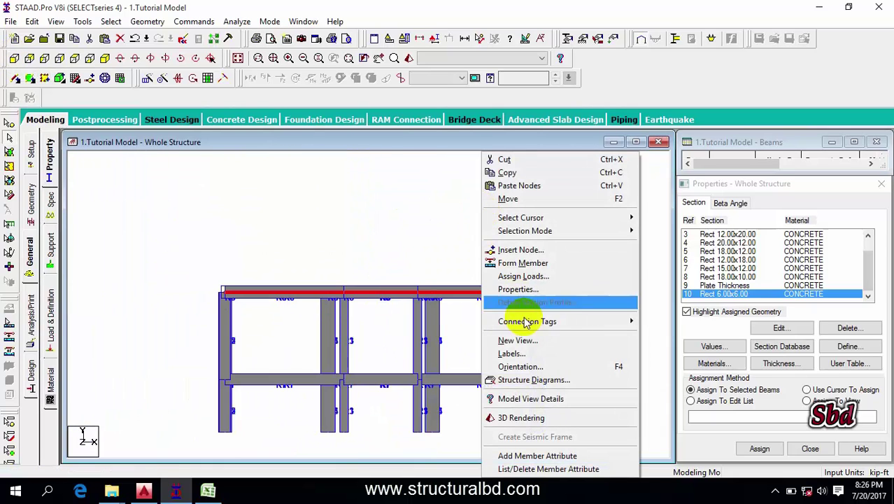
pyautogui.click(511, 343)
pyautogui.click(542, 228)
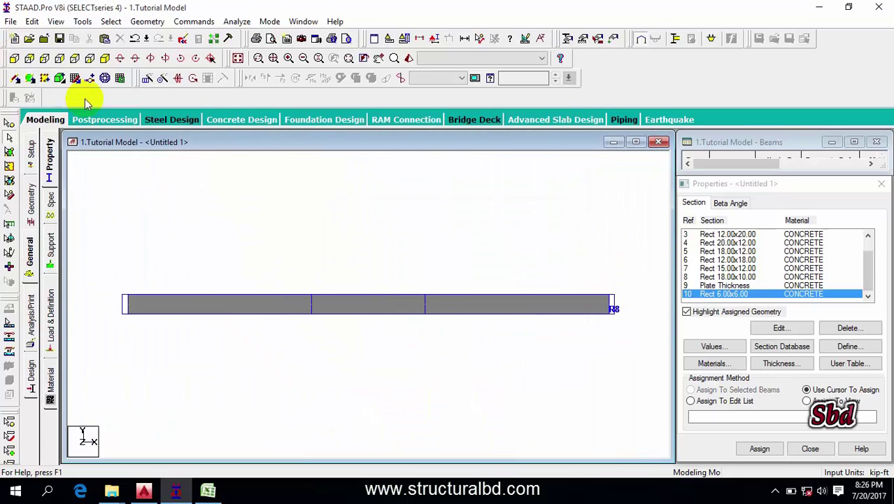
# - Assign the Rect 6.00x6.00 section to the seven overhanging beams beyond the front column line, picking them individually
pyautogui.click(104, 58)
pyautogui.moveTo(445, 389); pyautogui.dragTo(399, 299, button='middle')
pyautogui.scroll(3, 630, 311)
pyautogui.press('Right')
pyautogui.press('Right')
pyautogui.press('Right')
pyautogui.press('Right')
pyautogui.press('Right')
pyautogui.press('Right')
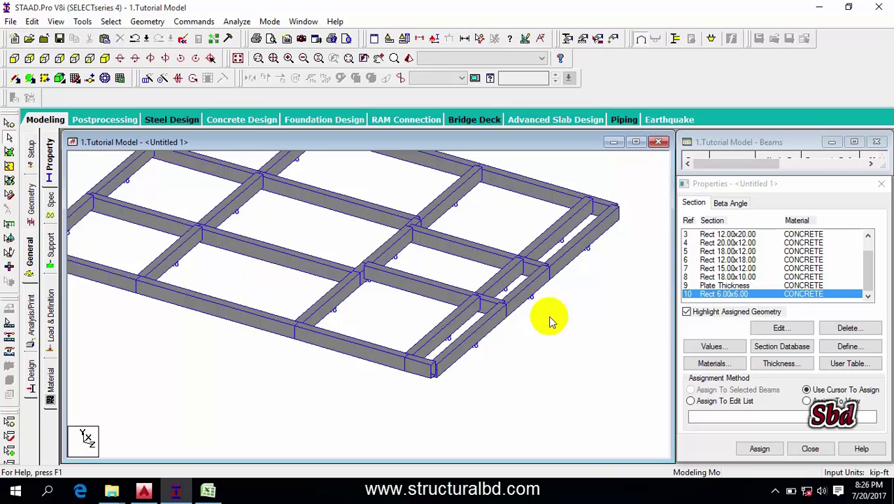
pyautogui.moveTo(523, 343); pyautogui.dragTo(519, 425, button='middle')
pyautogui.press('Right')
pyautogui.scroll(-1, 609, 375)
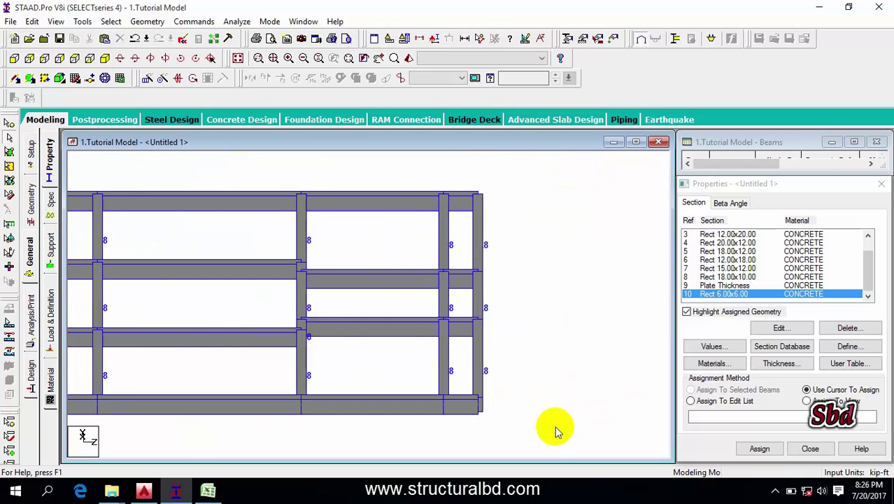
pyautogui.moveTo(555, 432); pyautogui.dragTo(459, 180)
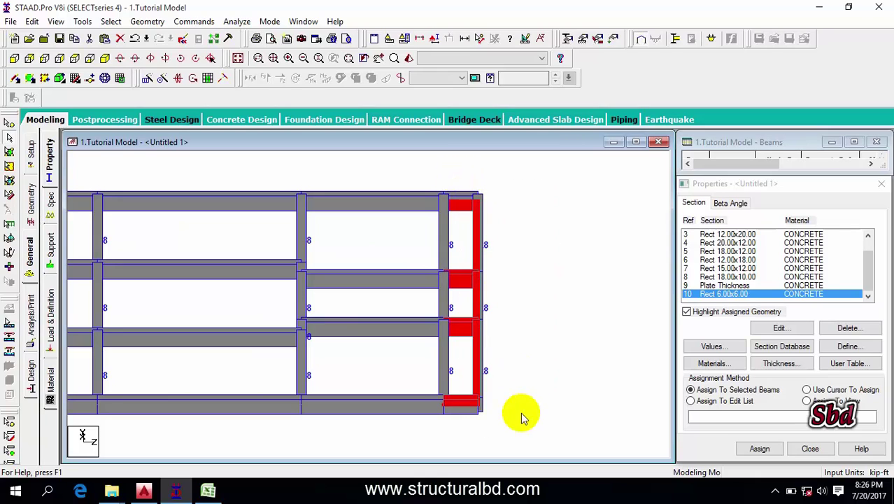
pyautogui.click(506, 231)
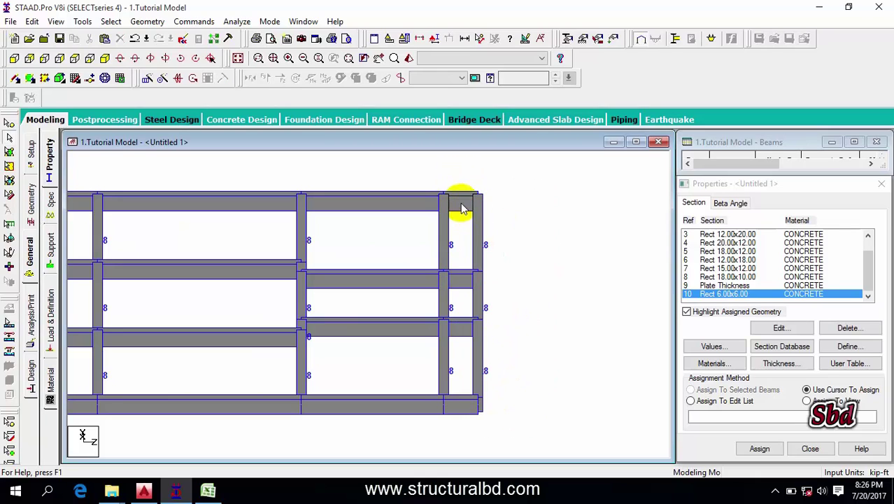
pyautogui.click(461, 203)
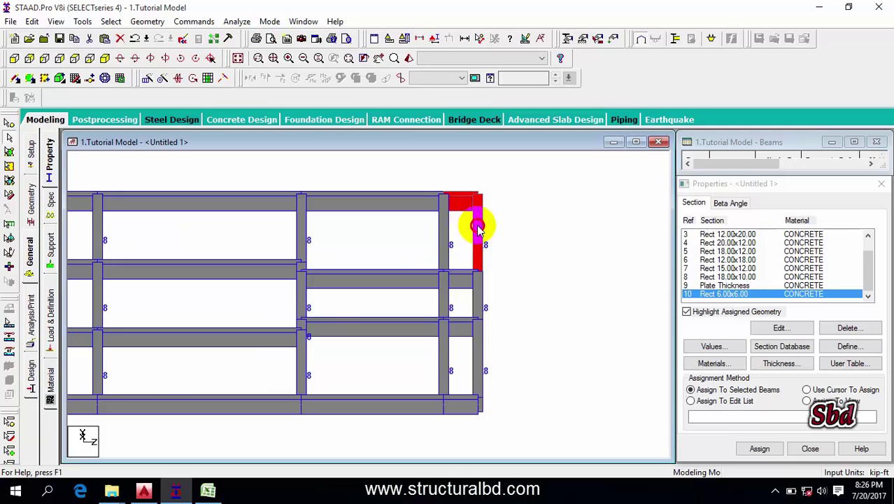
pyautogui.click(479, 374)
pyautogui.click(466, 404)
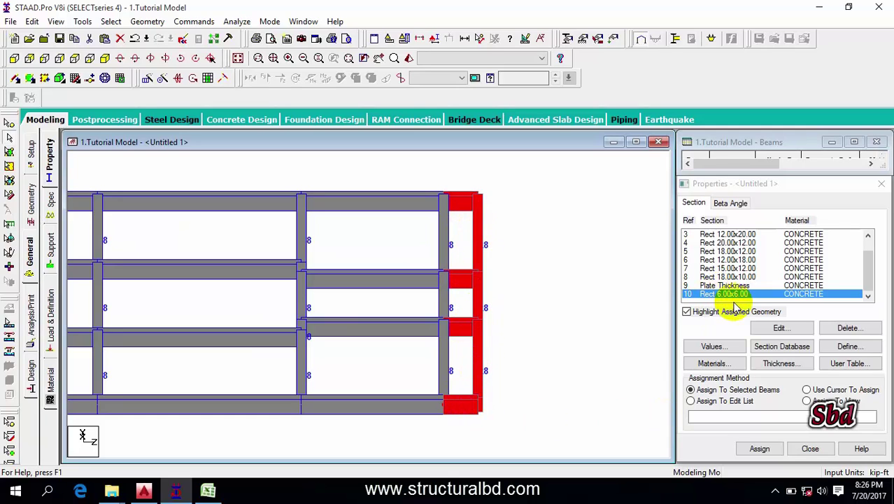
pyautogui.click(760, 448)
pyautogui.click(792, 355)
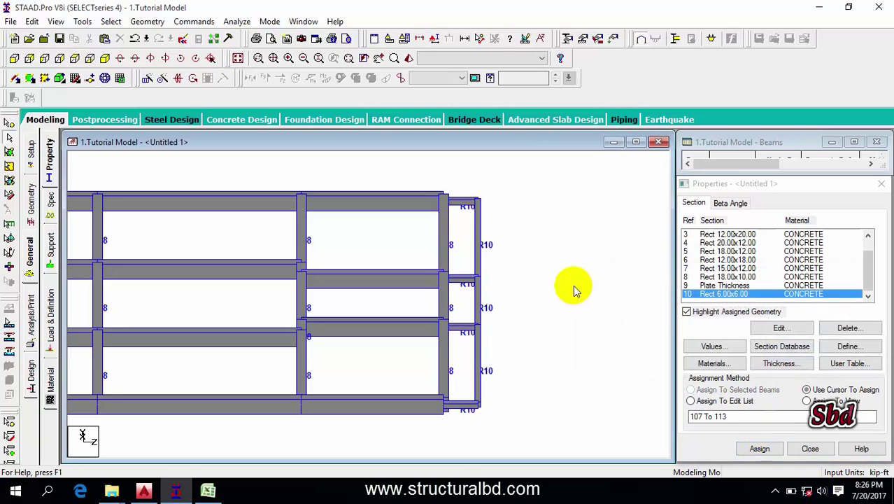
# - Return to the whole structure, leave section property assignment and show the model from the front
pyautogui.click(240, 59)
pyautogui.moveTo(287, 326); pyautogui.dragTo(388, 335, button='middle')
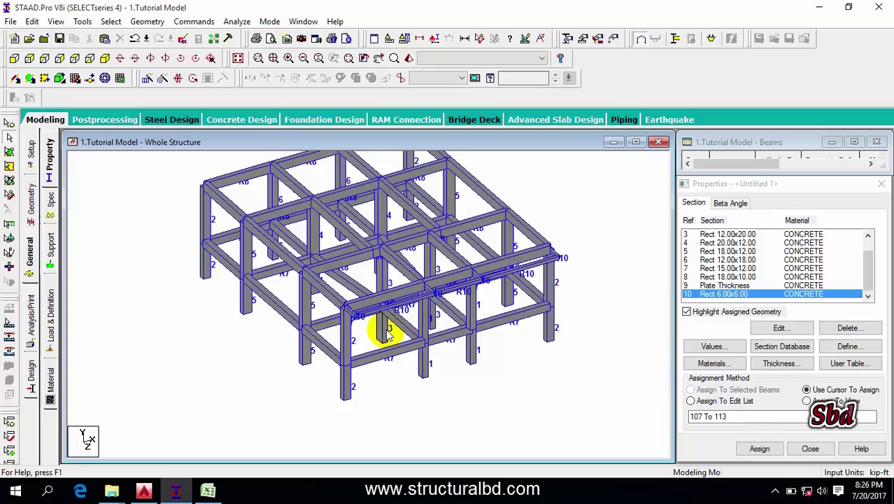
pyautogui.click(46, 122)
pyautogui.moveTo(238, 358); pyautogui.dragTo(243, 327, button='middle')
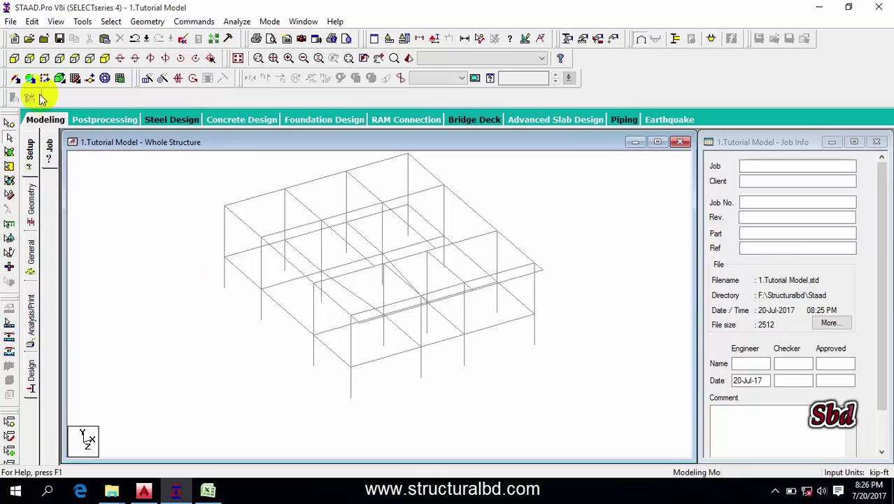
pyautogui.click(14, 60)
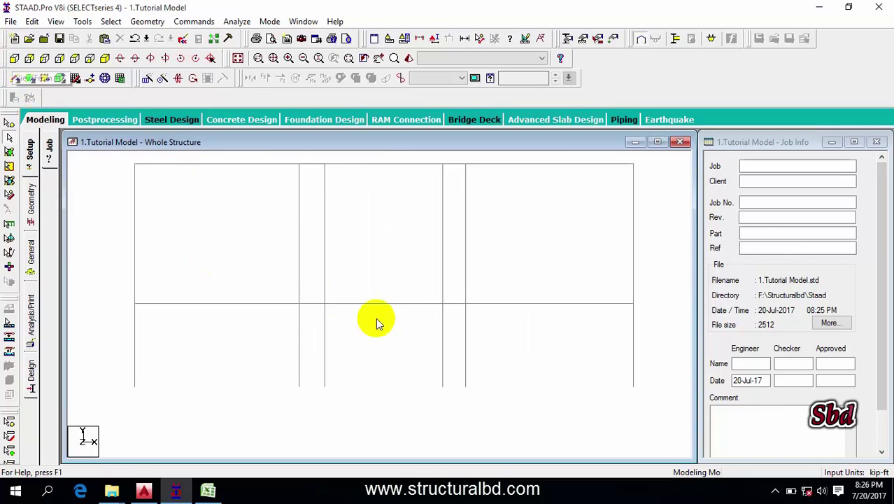
# - Select all the column base nodes with the Nodes Cursor from the front and return to the isometric view
pyautogui.click(9, 126)
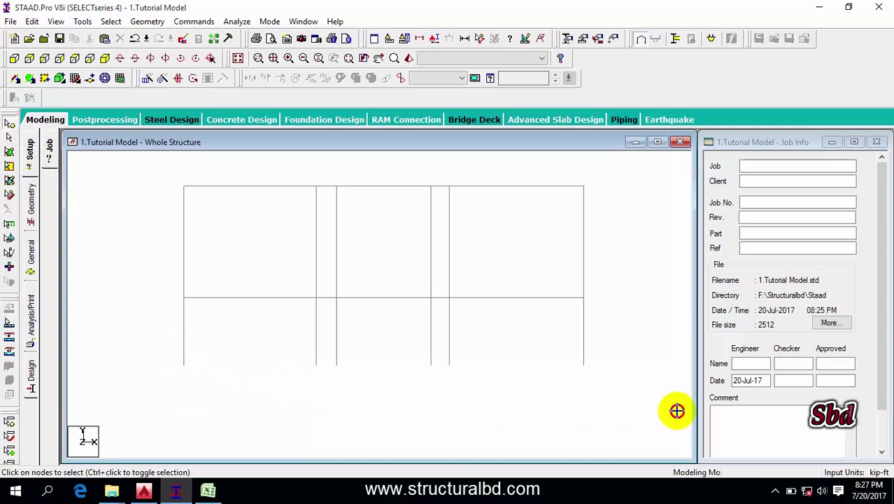
pyautogui.moveTo(677, 411); pyautogui.dragTo(626, 386)
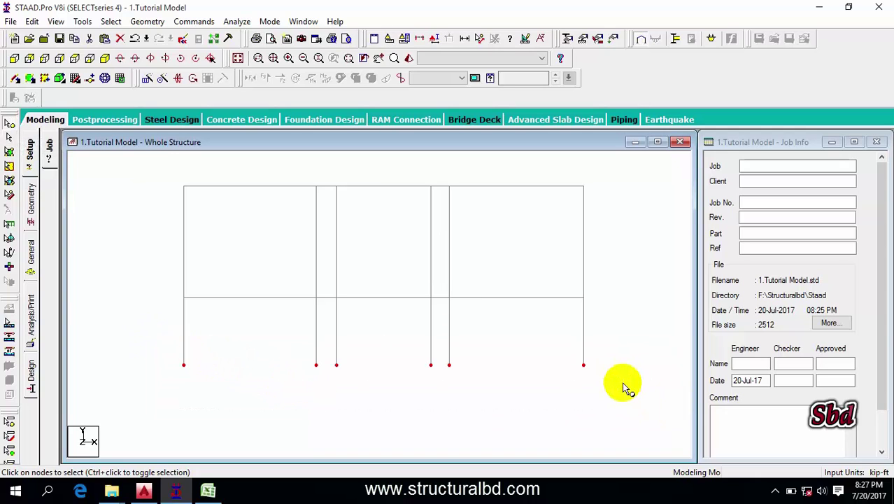
pyautogui.click(105, 58)
pyautogui.scroll(2, 348, 325)
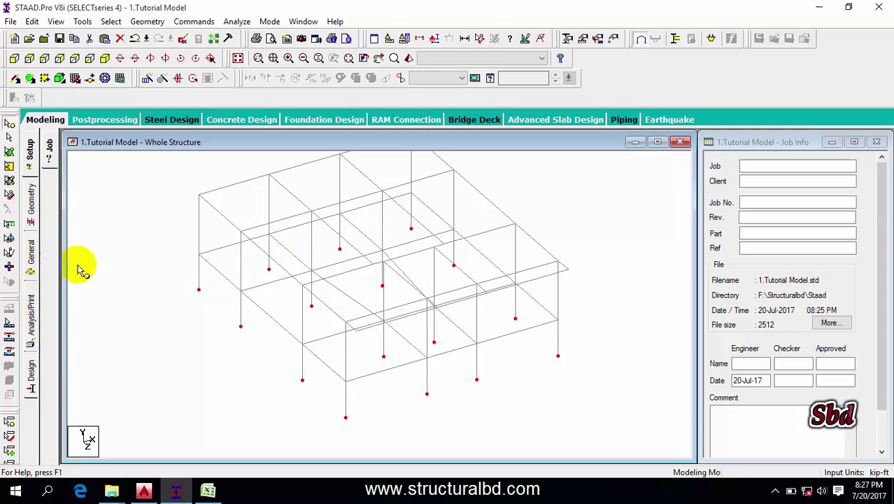
# - Start creating a new support of the Fixed type in the structure's support definitions
pyautogui.click(32, 254)
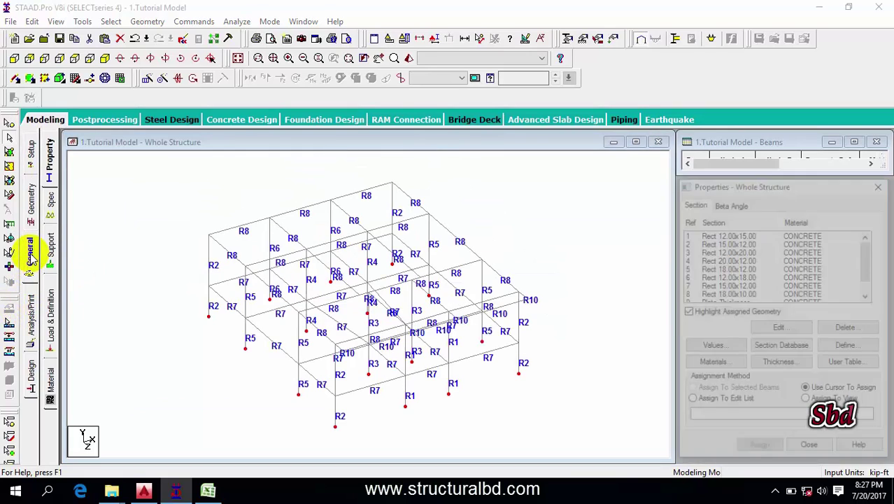
pyautogui.click(51, 247)
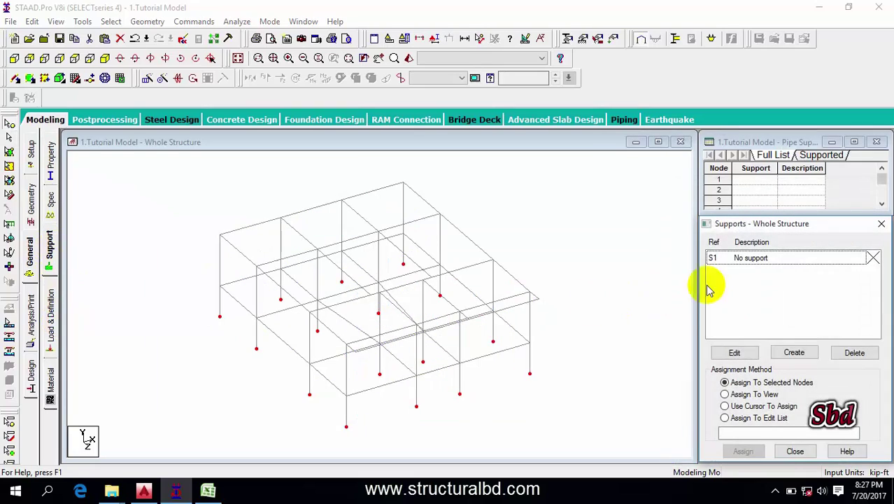
pyautogui.click(794, 352)
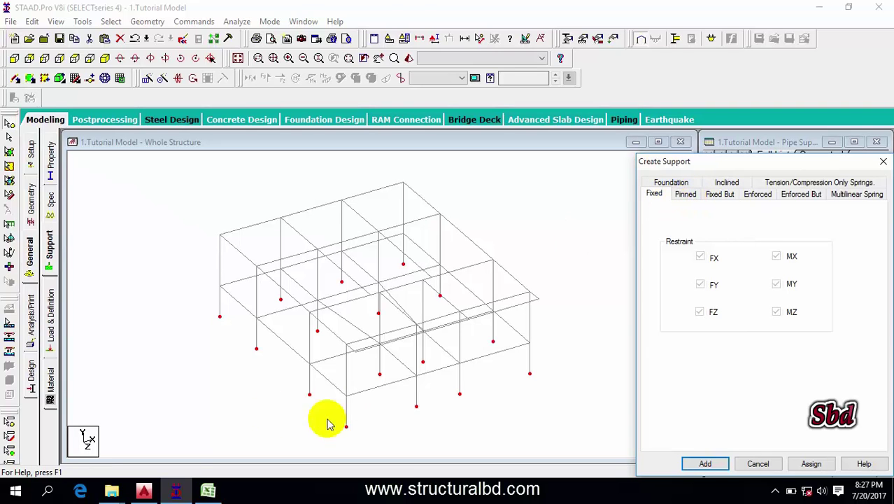
# - Switch to the AutoCAD drawing, examine the foundation and grade beam levels on the elevation, and return to STAAD.Pro
pyautogui.click(143, 490)
pyautogui.scroll(-5, 395, 310)
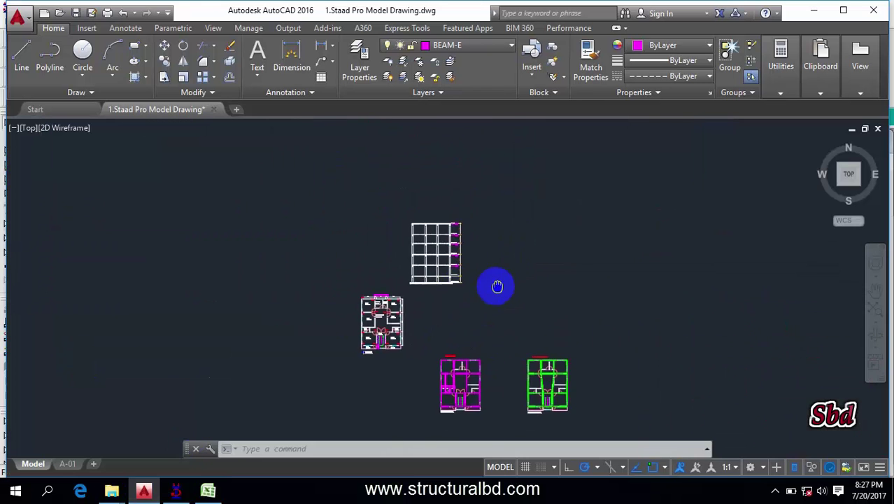
pyautogui.scroll(6, 495, 283)
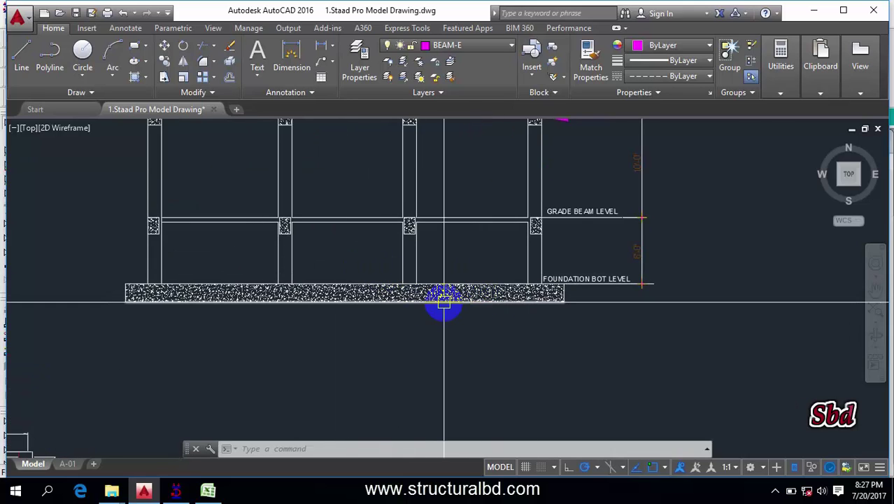
pyautogui.moveTo(543, 270)
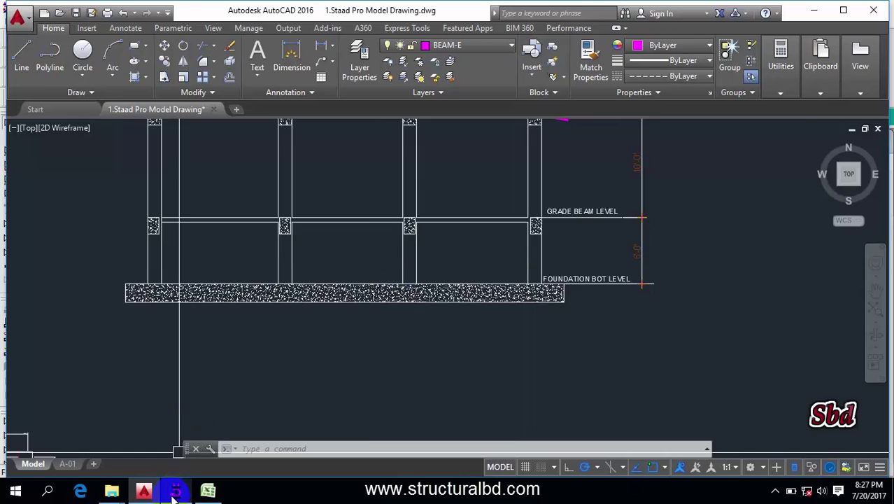
pyautogui.click(144, 491)
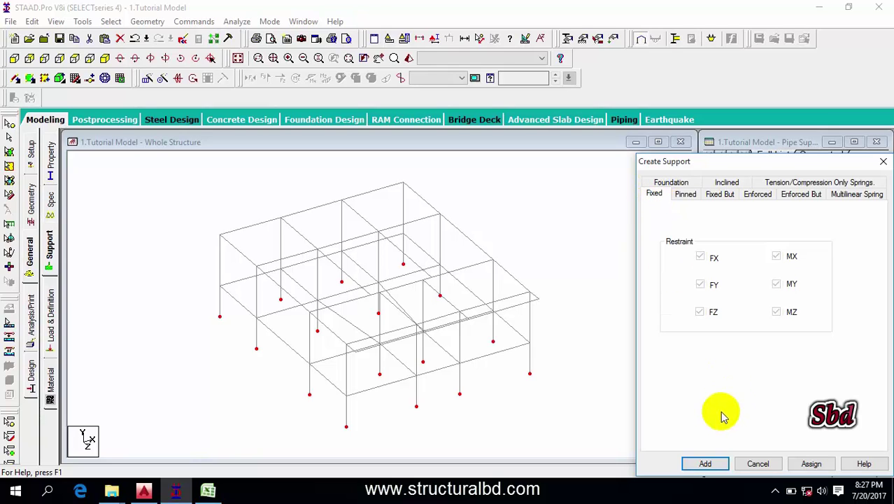
# - Add the fixed support to the list, make it the support to assign, and reselect all column base nodes from the front
pyautogui.click(706, 462)
pyautogui.click(750, 273)
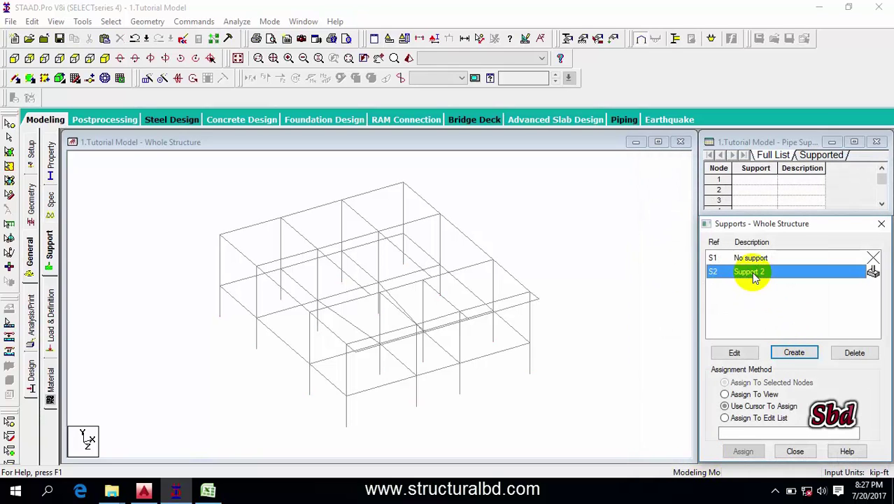
pyautogui.click(15, 58)
pyautogui.scroll(-3, 256, 272)
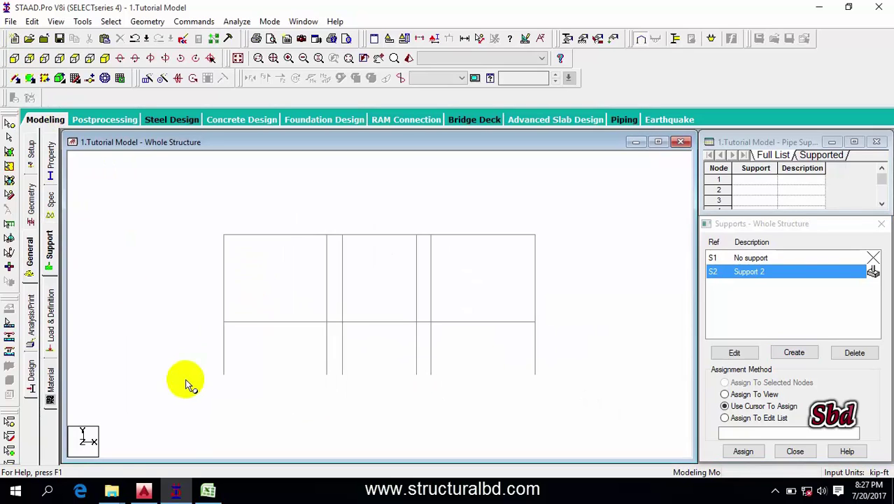
pyautogui.moveTo(181, 350); pyautogui.dragTo(580, 413)
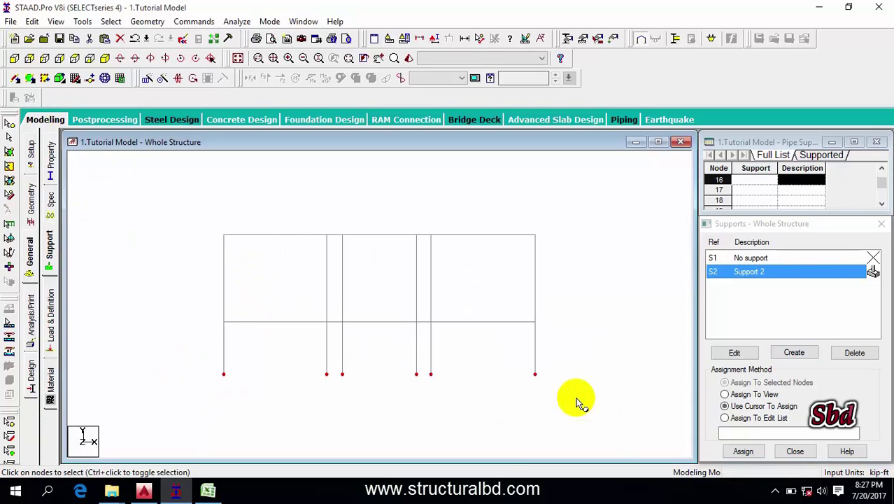
# - Assign Support 2 to the selected column base nodes in the isometric view and clear the selection
pyautogui.click(105, 58)
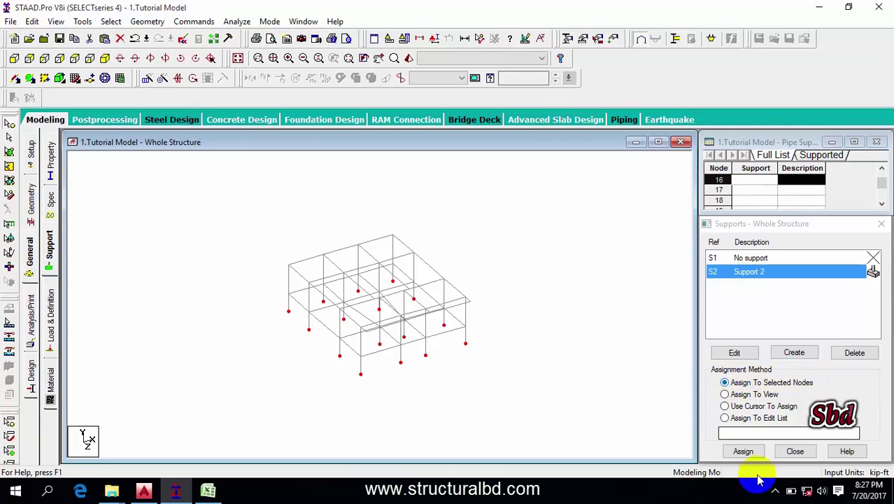
pyautogui.click(743, 450)
pyautogui.click(796, 375)
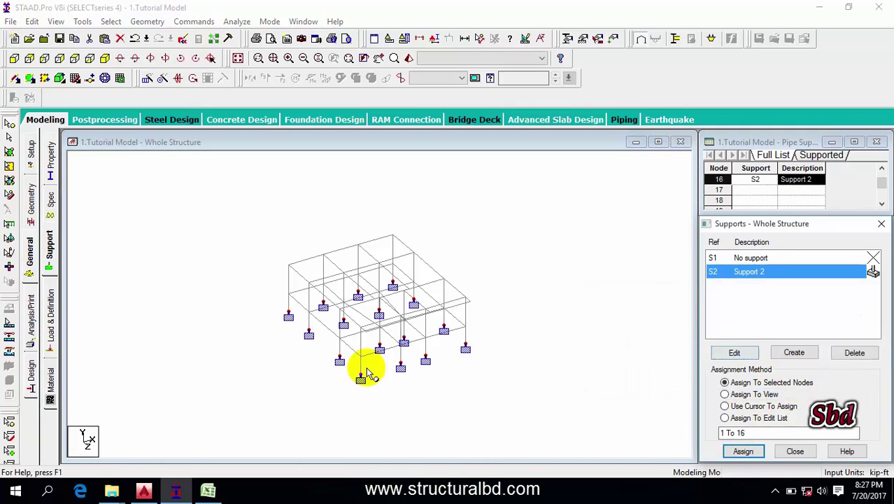
pyautogui.click(172, 242)
pyautogui.click(547, 245)
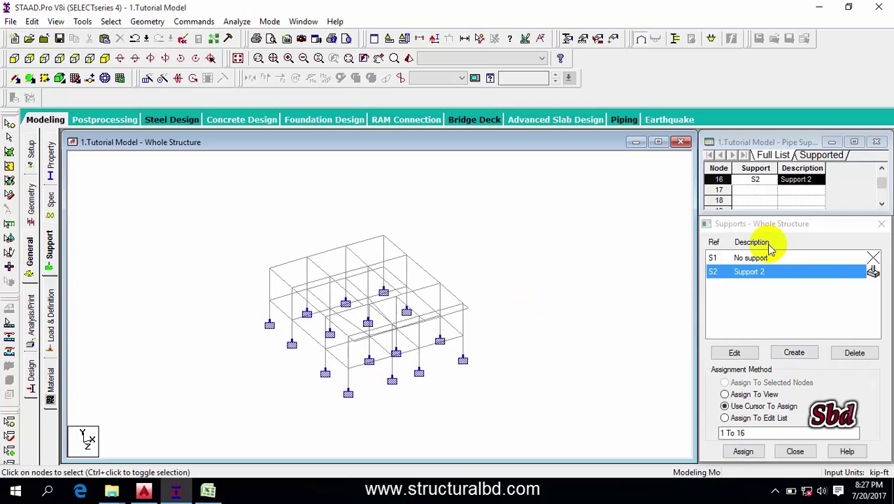
# - Look over the available support types, examine the column sizes on the AutoCAD floor plan, and return to STAAD.Pro
pyautogui.click(795, 353)
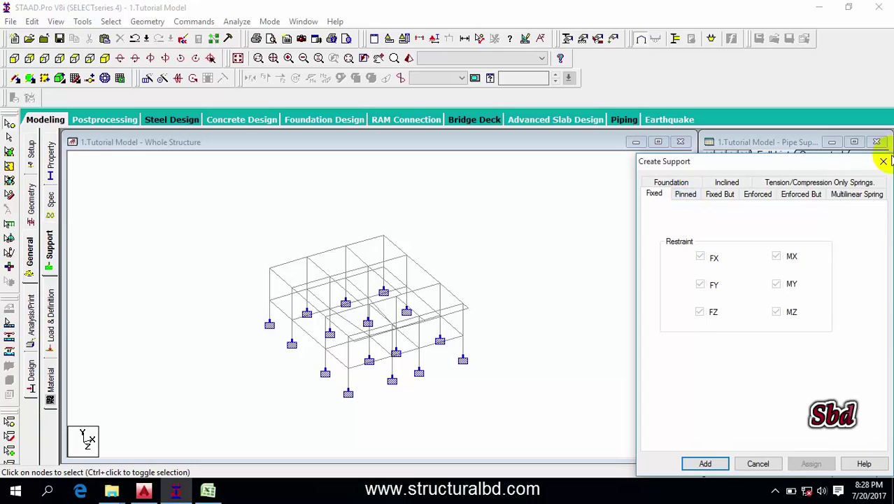
pyautogui.click(884, 161)
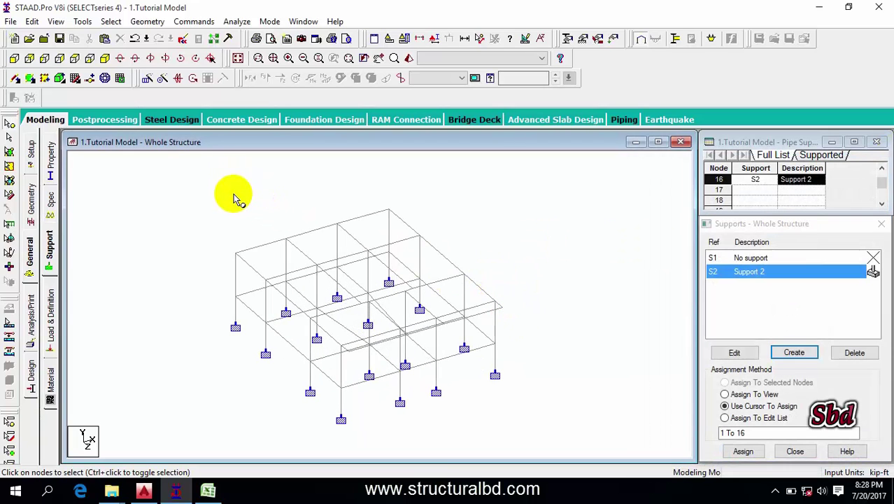
pyautogui.click(143, 490)
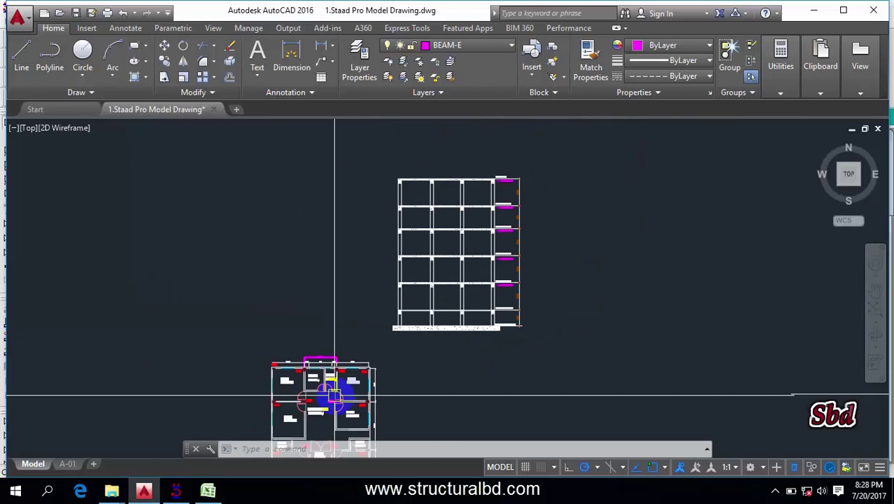
pyautogui.scroll(6, 335, 395)
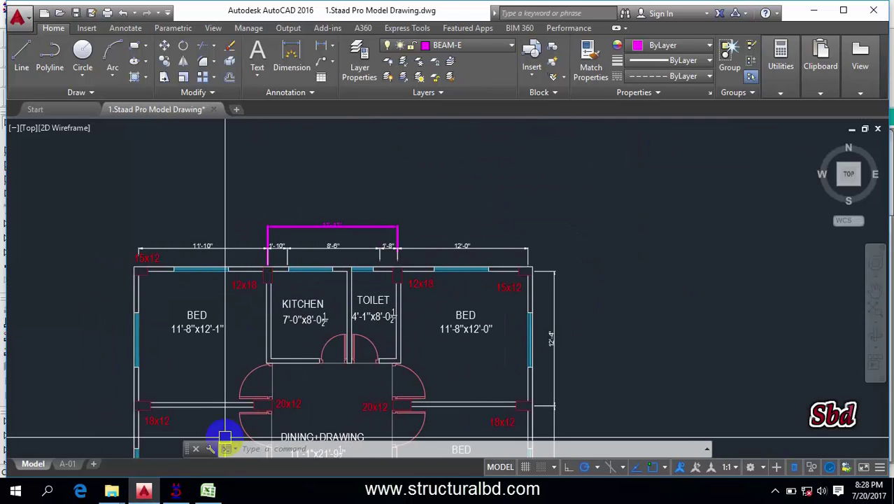
pyautogui.click(176, 490)
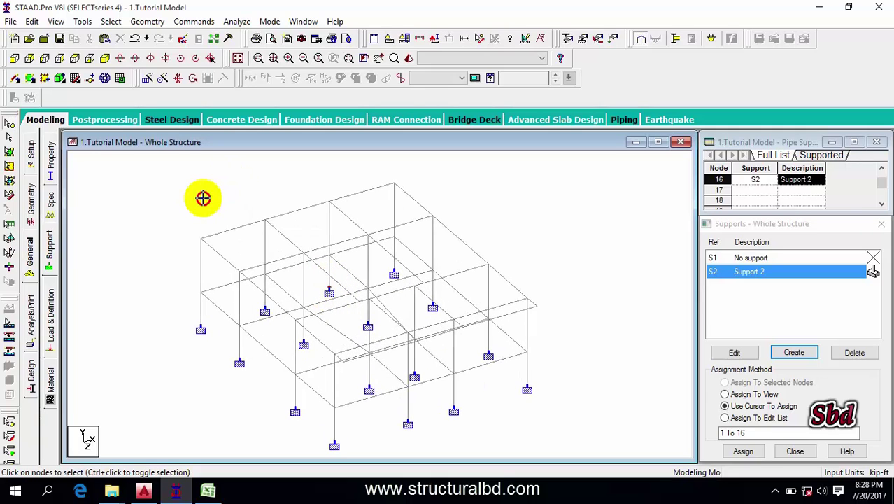
# - Display the structure with 3D Sections set to Full Sections
pyautogui.click(435, 38)
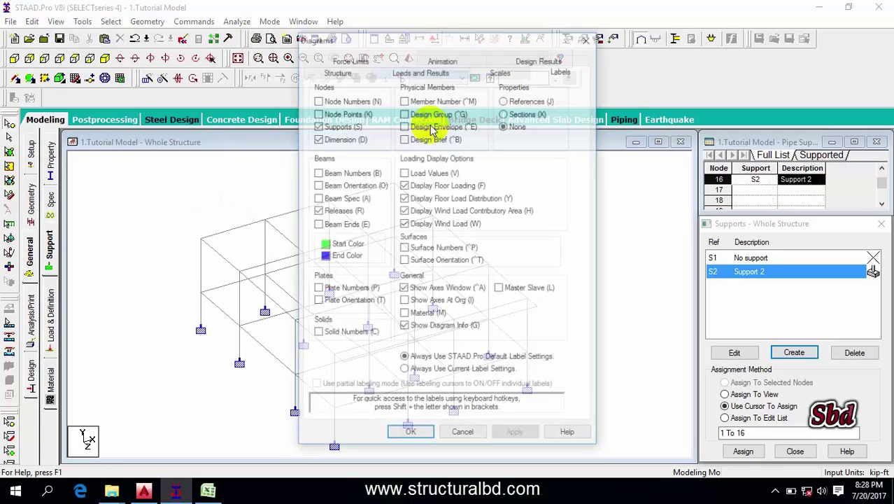
pyautogui.click(337, 70)
pyautogui.click(335, 124)
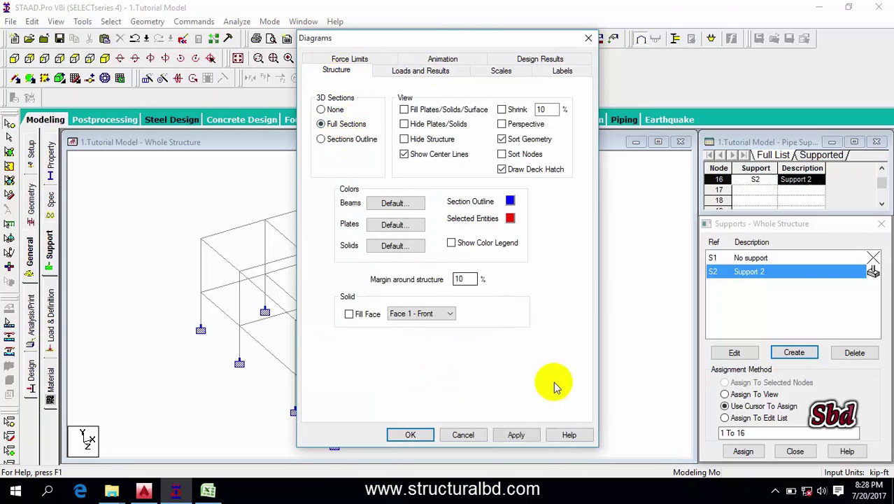
pyautogui.click(516, 435)
pyautogui.click(410, 434)
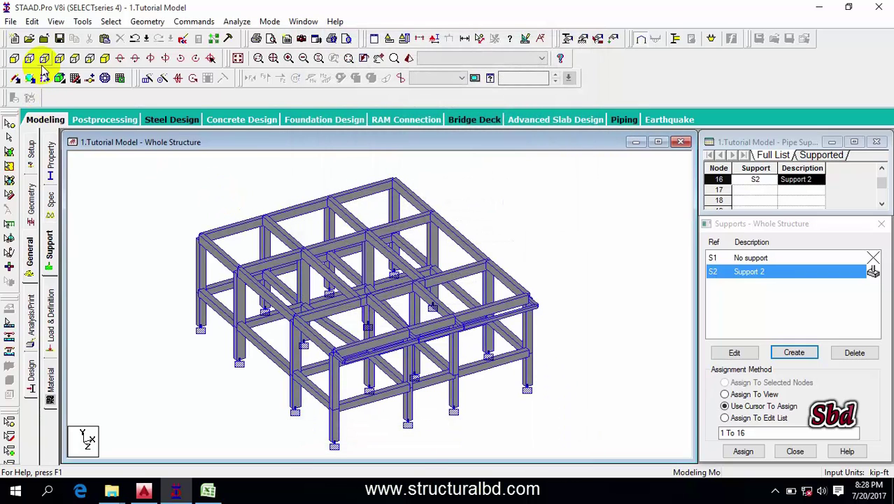
# - Compare the orientation of the rendered columns with the column layout on the AutoCAD floor plan and return to STAAD.Pro
pyautogui.scroll(3, 159, 208)
pyautogui.moveTo(210, 286); pyautogui.dragTo(226, 337, button='middle')
pyautogui.scroll(1, 199, 360)
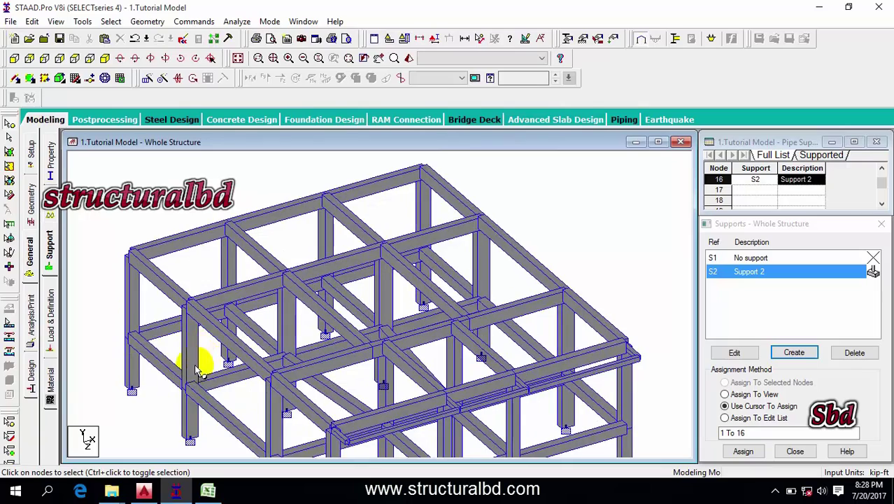
pyautogui.moveTo(198, 371); pyautogui.dragTo(226, 306, button='middle')
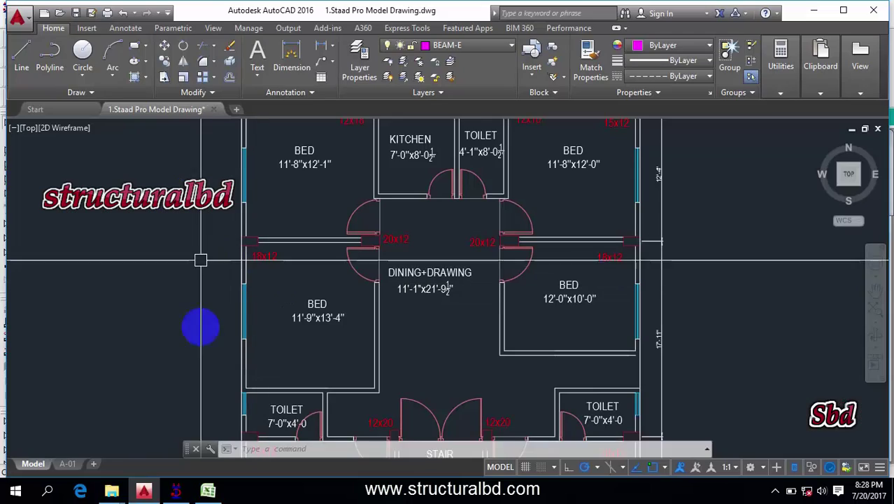
pyautogui.click(176, 491)
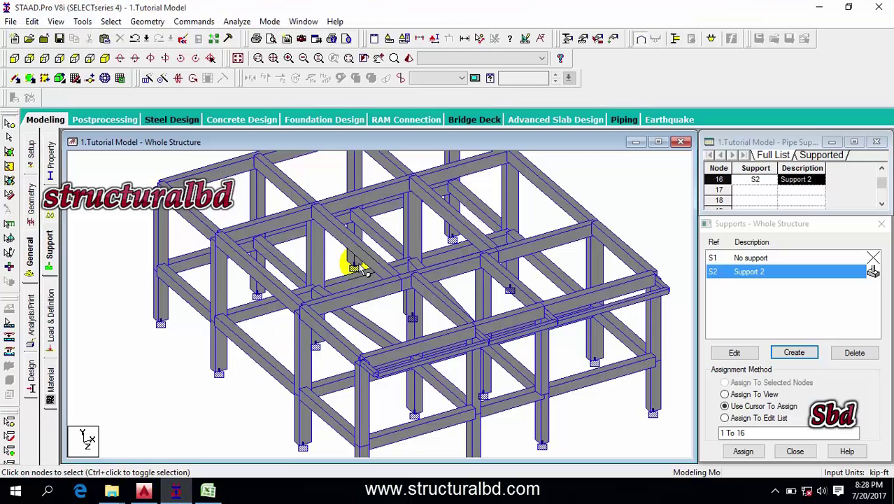
# - Select both segments of the 18x12 outer column, second from the rear corner, and create a beta angle of 90 degrees
pyautogui.click(220, 280)
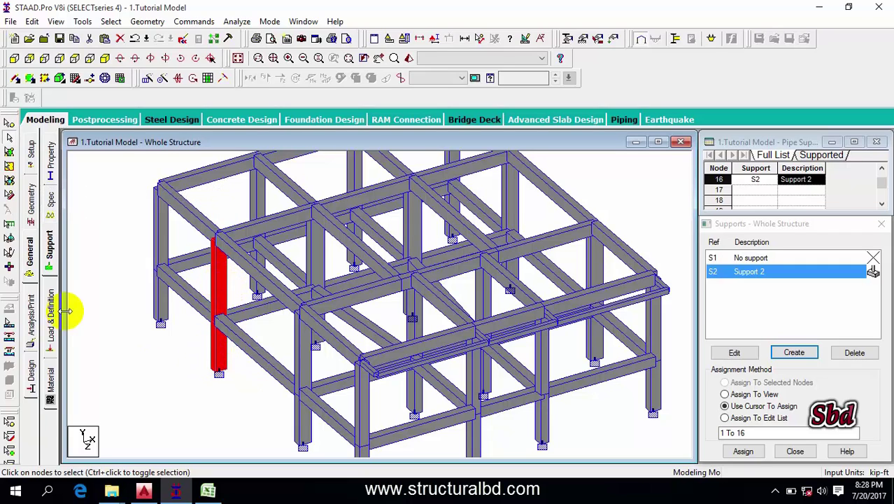
pyautogui.click(36, 256)
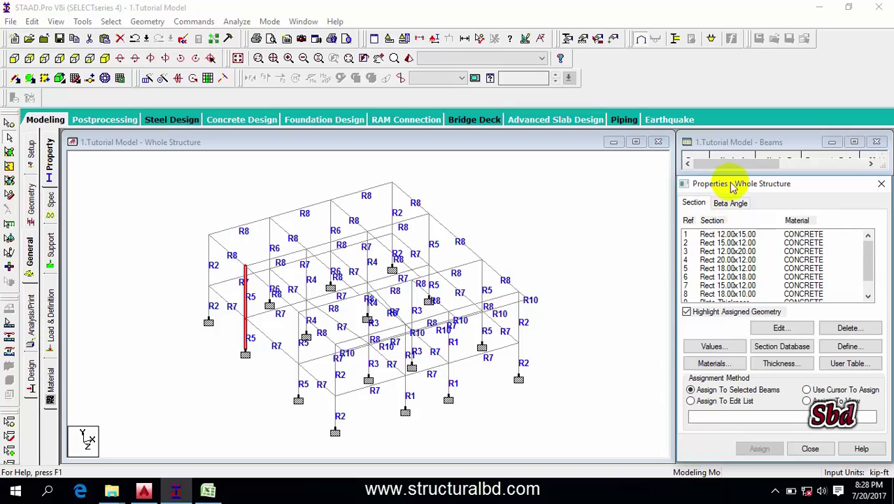
pyautogui.click(728, 205)
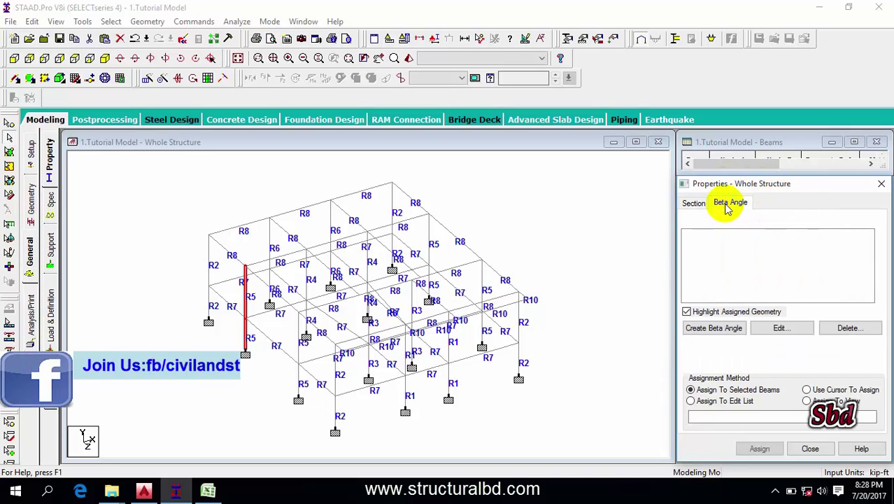
pyautogui.click(715, 330)
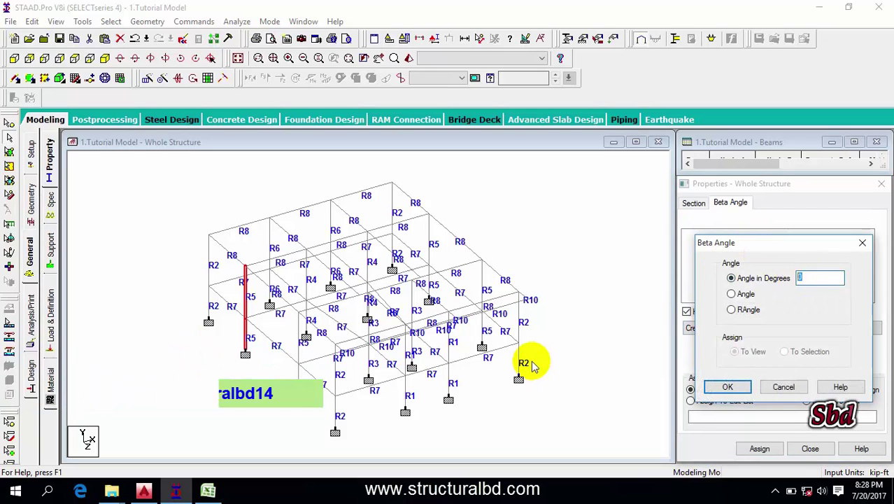
pyautogui.write('90')
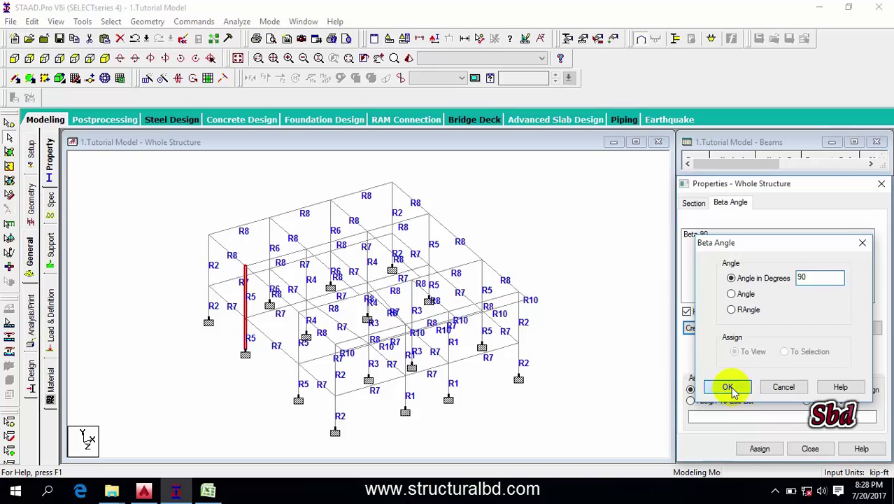
pyautogui.click(729, 387)
# - Assign Beta 90 to both selected segments of the 18x12 outer column
pyautogui.click(707, 235)
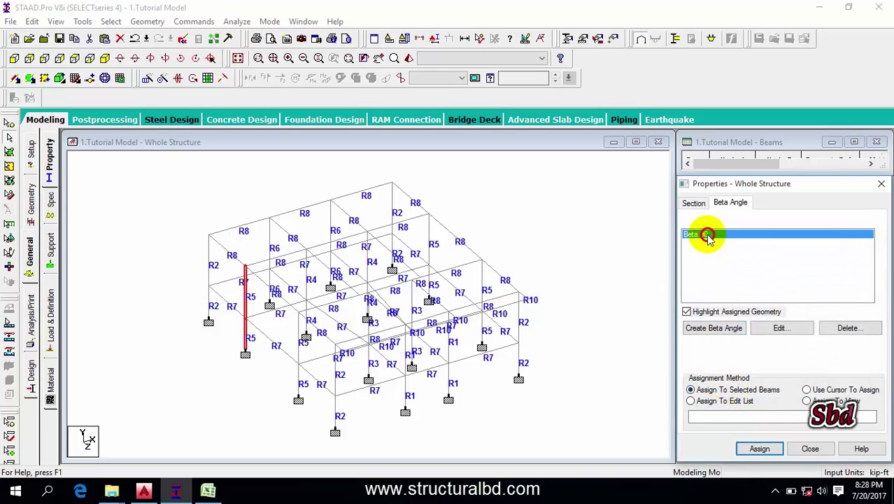
pyautogui.click(246, 295)
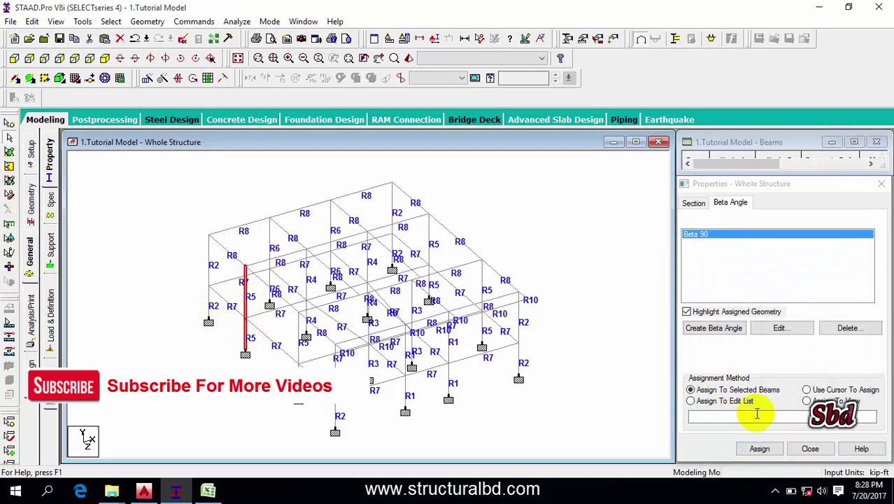
pyautogui.click(760, 449)
pyautogui.click(795, 354)
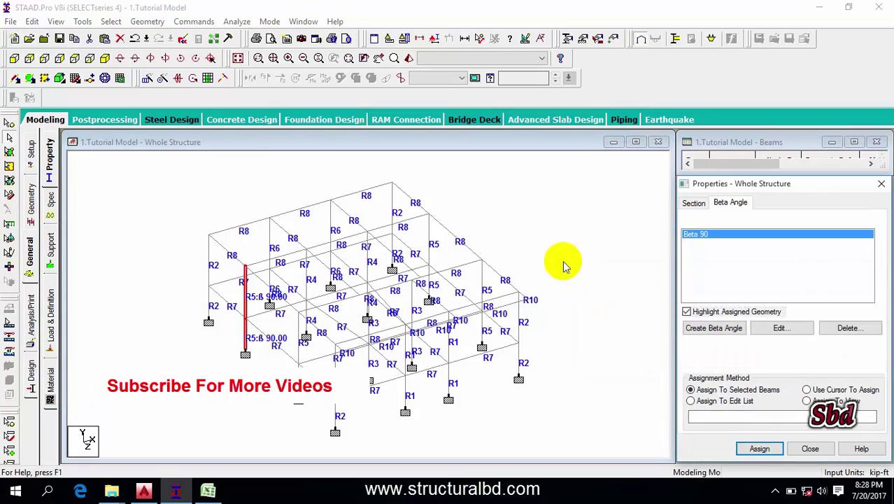
# - Show the structure with full 3D sections and examine the orientation of the Beta 90 outer column against the neighbouring columns
pyautogui.click(427, 38)
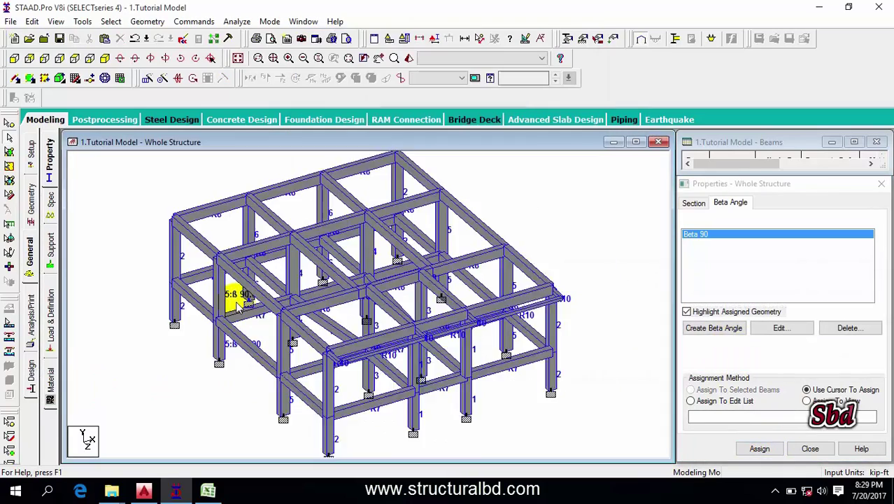
pyautogui.scroll(2, 236, 299)
pyautogui.moveTo(152, 347); pyautogui.dragTo(232, 334, button='middle')
pyautogui.scroll(1, 234, 297)
pyautogui.moveTo(196, 301); pyautogui.dragTo(244, 298, button='middle')
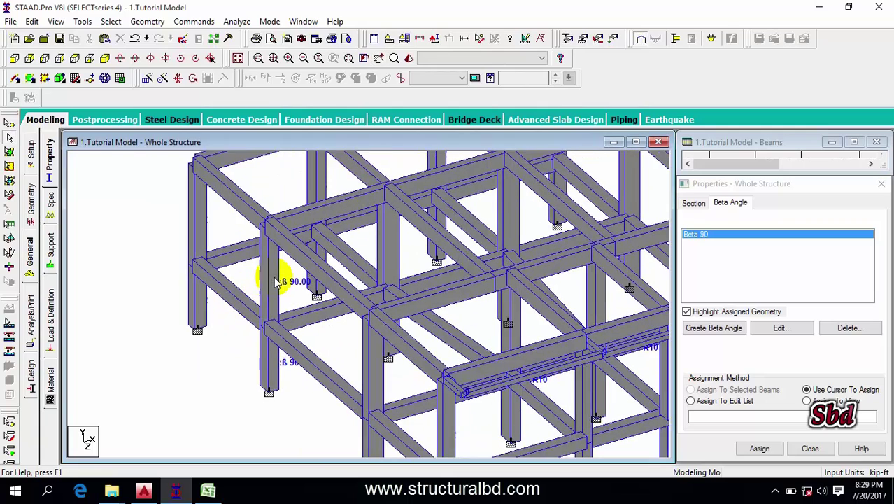
pyautogui.scroll(1, 274, 276)
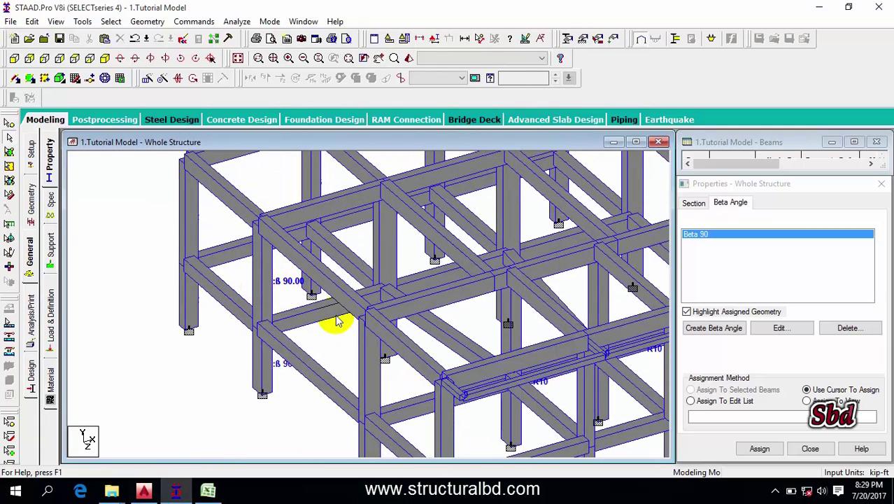
pyautogui.scroll(-1, 267, 332)
pyautogui.moveTo(267, 331); pyautogui.dragTo(285, 330, button='middle')
pyautogui.scroll(-5, 283, 329)
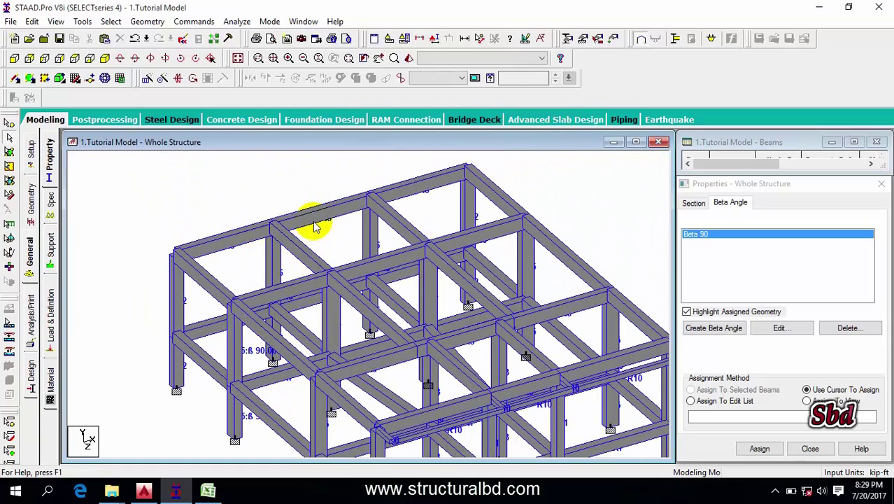
pyautogui.moveTo(251, 385); pyautogui.dragTo(240, 328, button='middle')
pyautogui.scroll(1, 217, 273)
pyautogui.scroll(-1, 322, 268)
pyautogui.scroll(1, 239, 328)
pyautogui.moveTo(363, 313); pyautogui.dragTo(357, 271, button='middle')
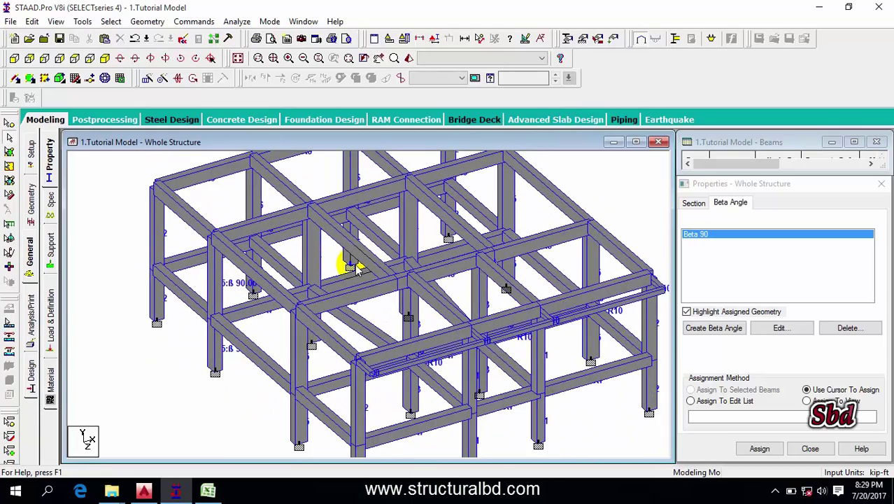
pyautogui.moveTo(283, 253); pyautogui.dragTo(279, 308, button='middle')
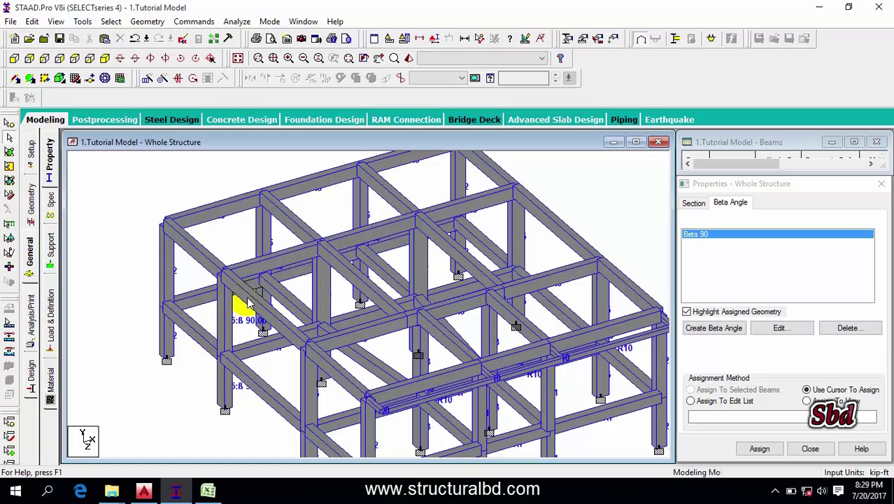
pyautogui.moveTo(259, 298); pyautogui.dragTo(290, 312, button='middle')
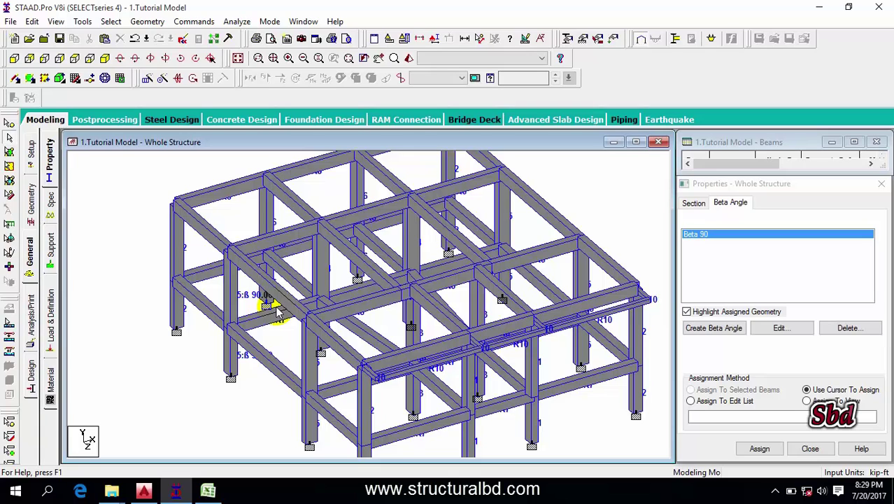
pyautogui.moveTo(266, 352); pyautogui.dragTo(249, 287, button='middle')
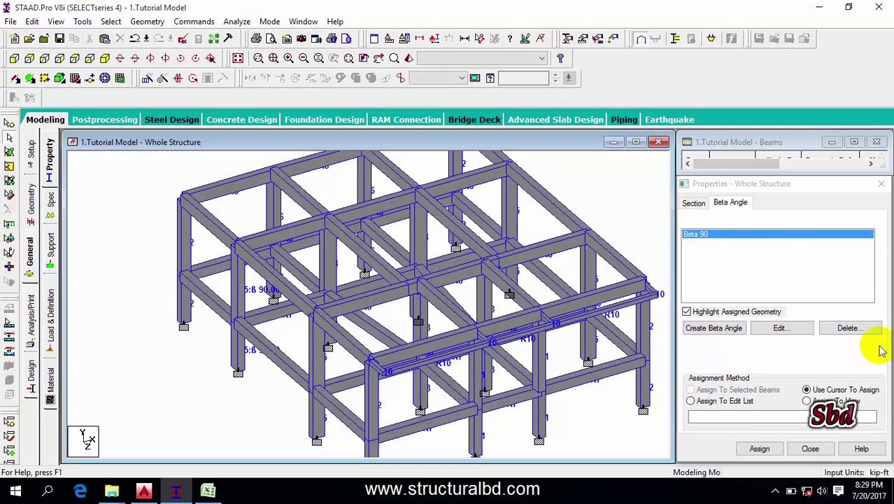
# - Delete the Beta 90 angle definition and confirm the deletion
pyautogui.click(850, 329)
pyautogui.click(797, 364)
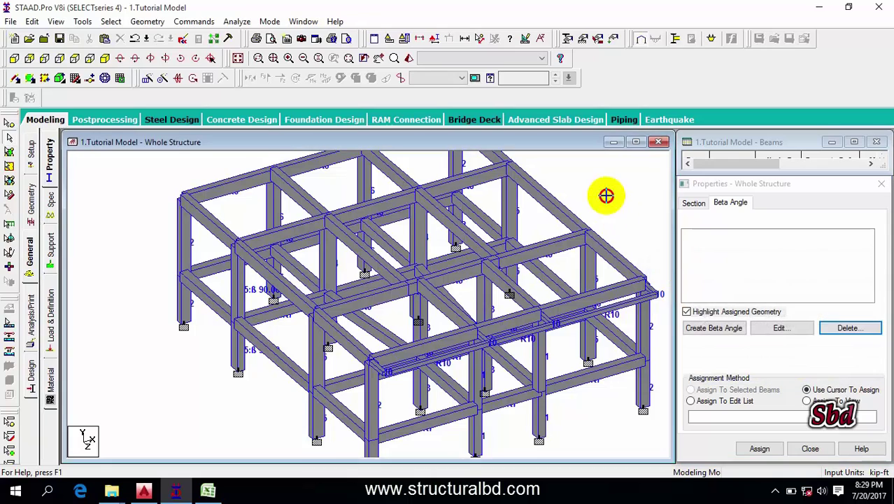